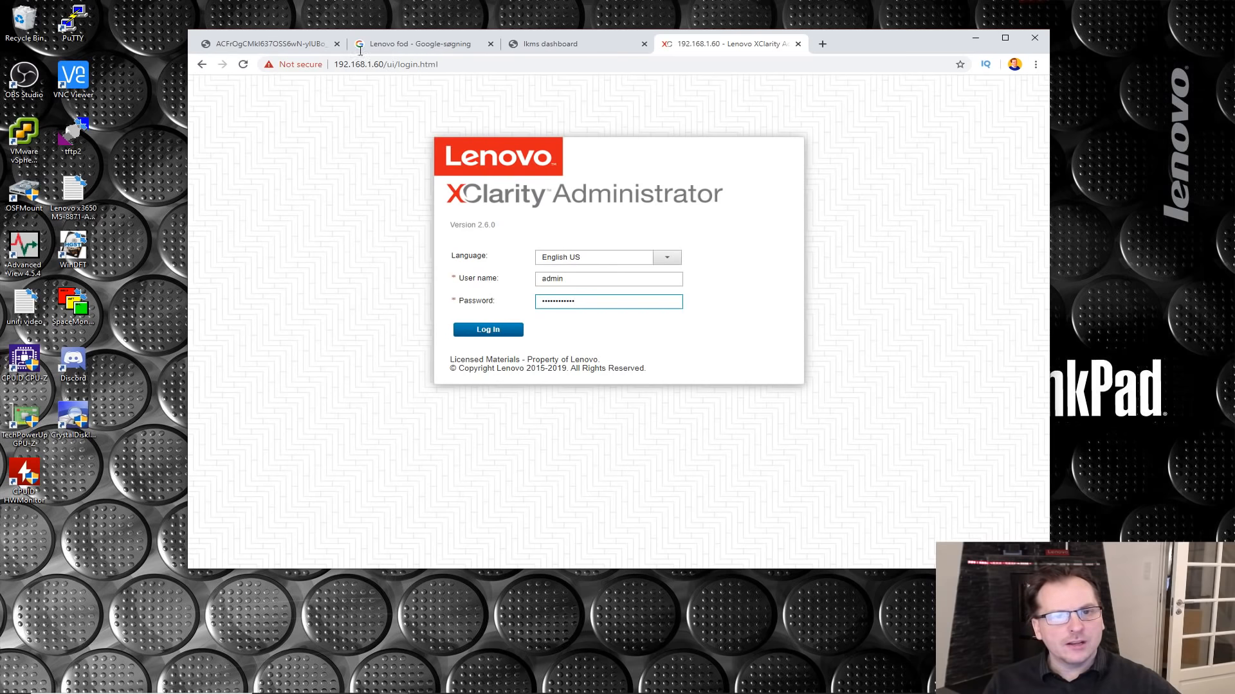
- Log in to Lenovo XClarity Administrator at 192.168.1.60 with the prefilled admin credentials
{"action": "double_click", "coordinate": [341, 64]}
{"action": "left_click_drag", "start_coordinate": [356, 64], "coordinate": [384, 64]}
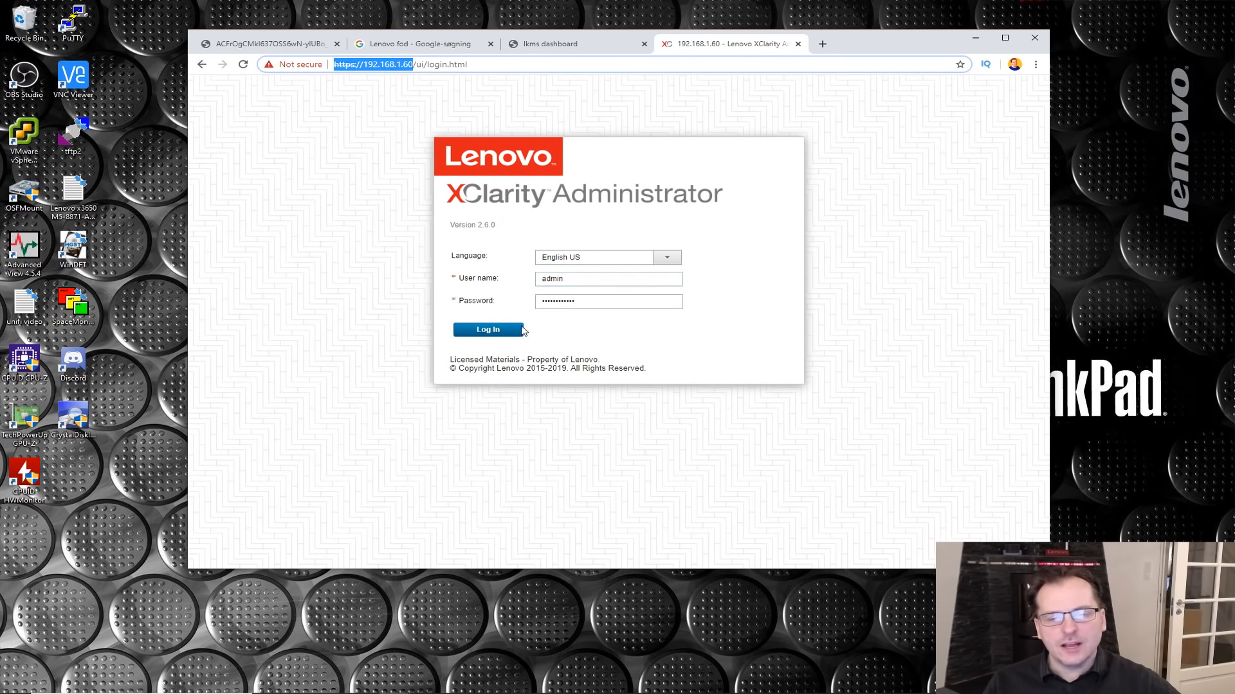
{"action": "left_click", "coordinate": [488, 340]}
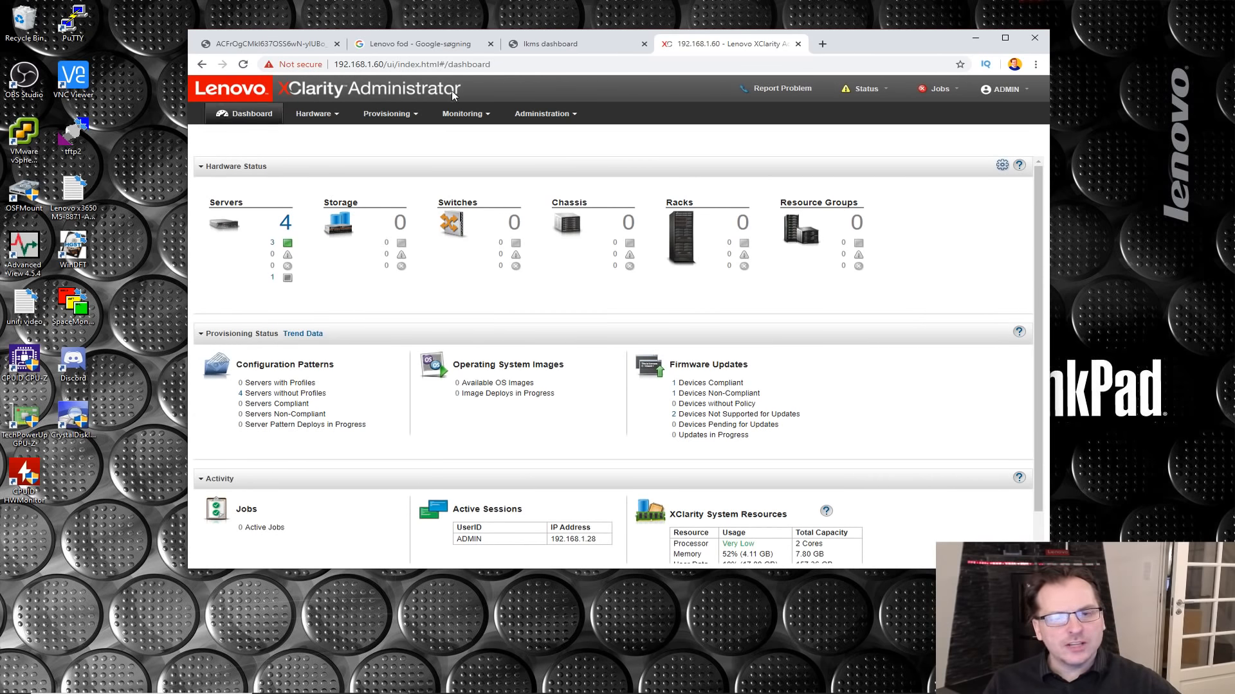
- Check the status of MPH-ESXi-Host01 in the server list, and view the firmware updates Apply / Activate page
{"action": "left_click", "coordinate": [285, 226]}
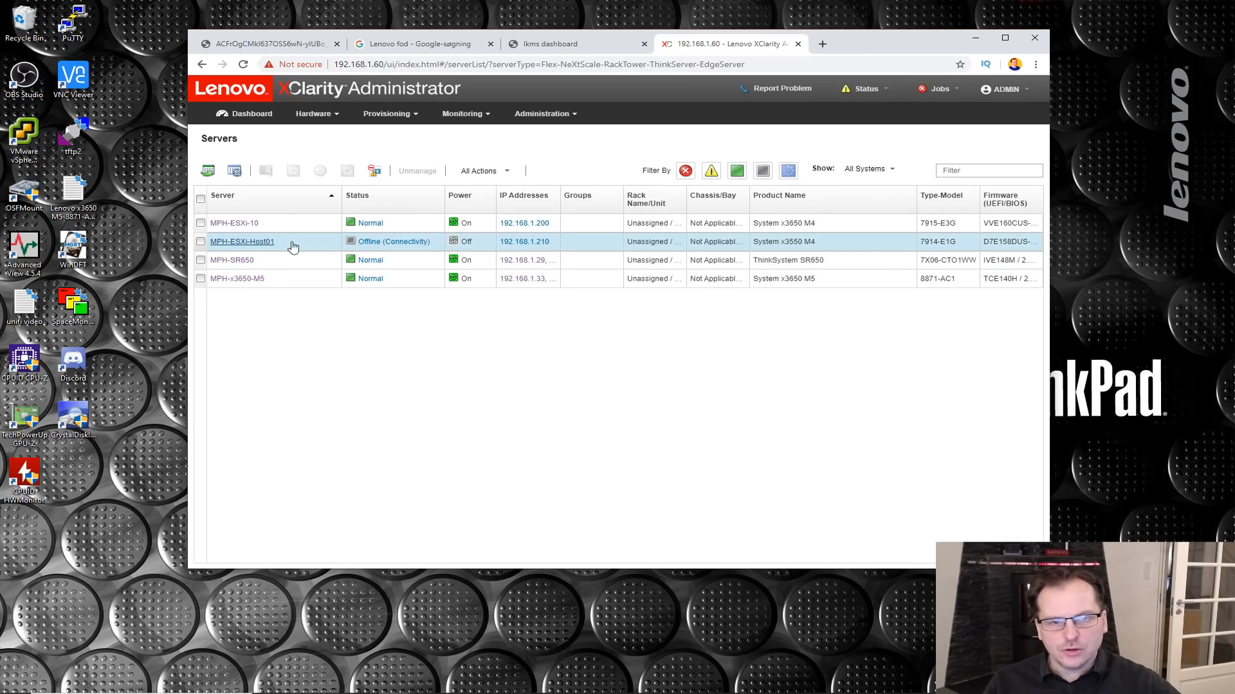
{"action": "mouse_move", "coordinate": [370, 245]}
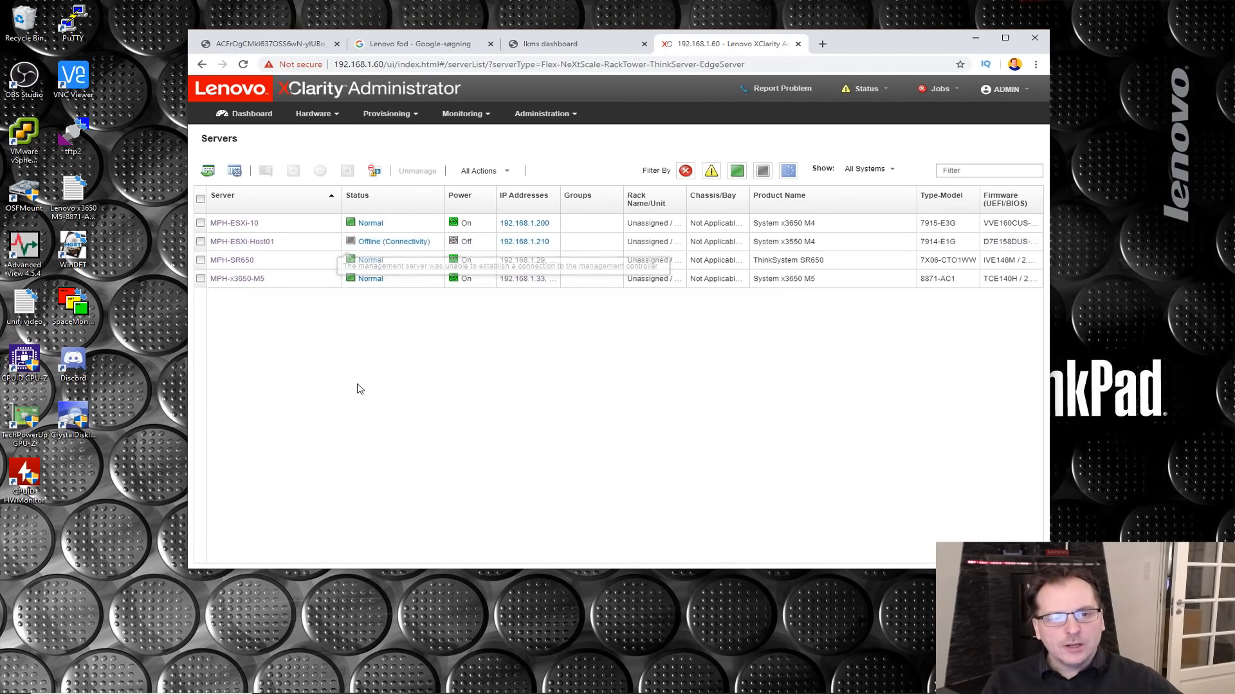
{"action": "left_click", "coordinate": [389, 118]}
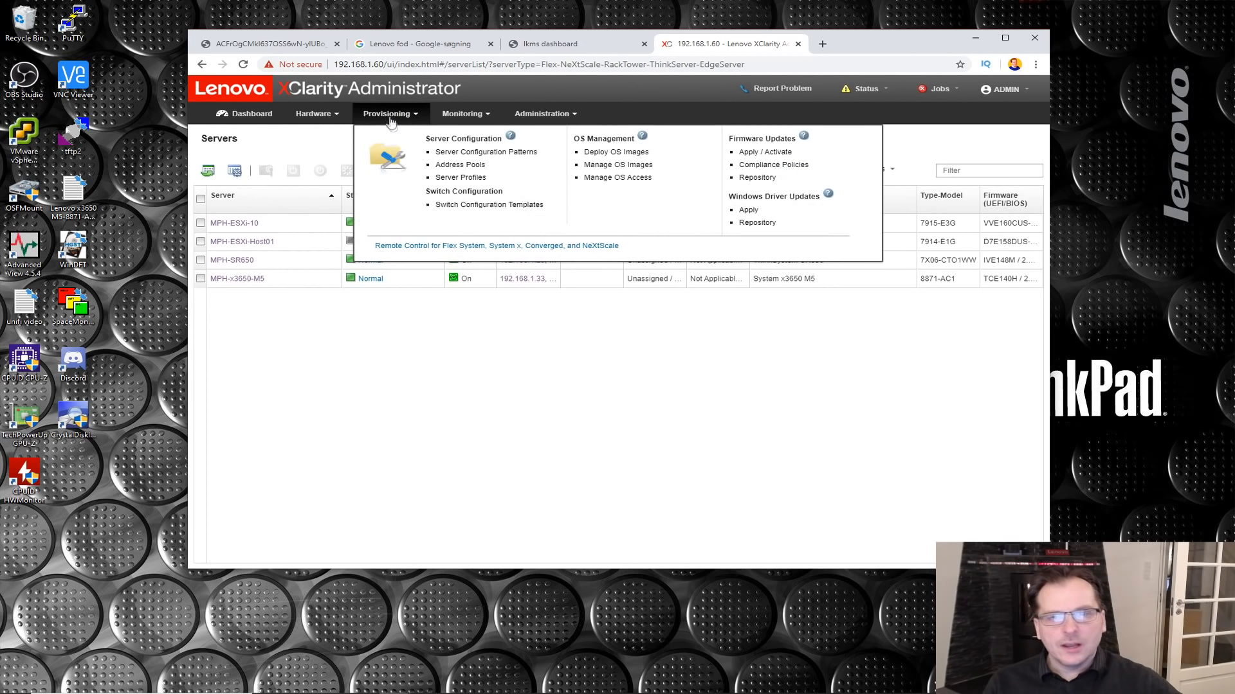
{"action": "left_click", "coordinate": [762, 154]}
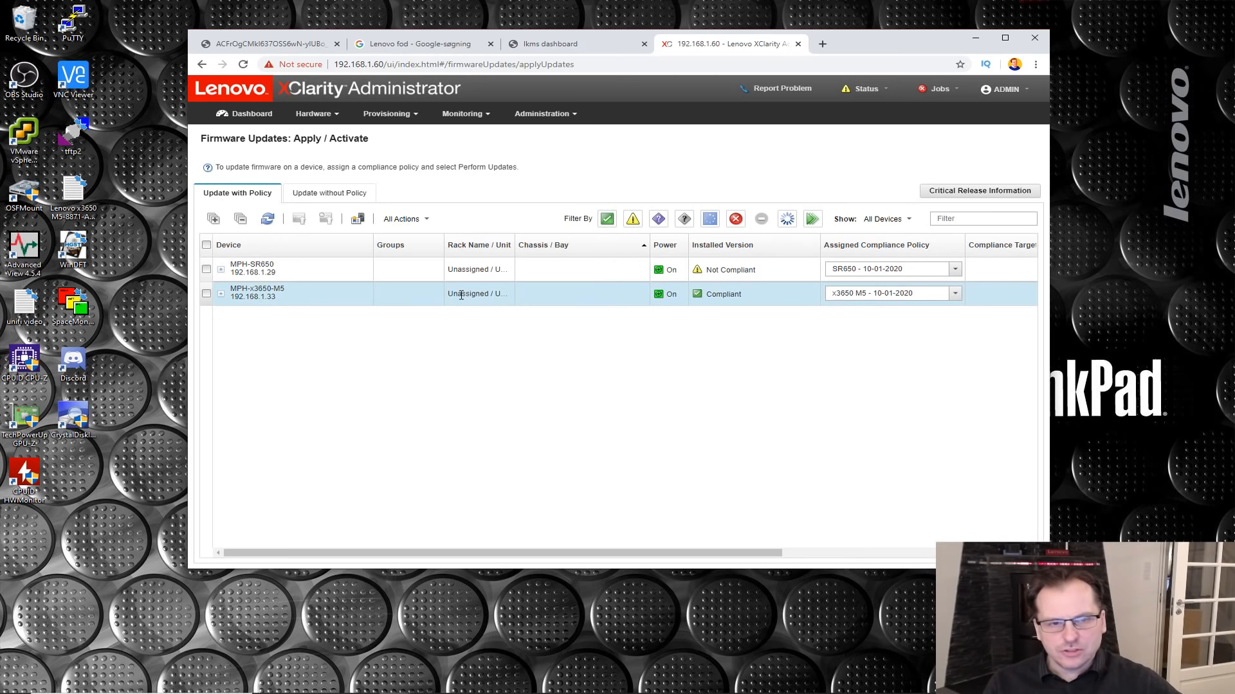
- View the server configuration patterns and return to the dashboard
{"action": "left_click", "coordinate": [393, 116]}
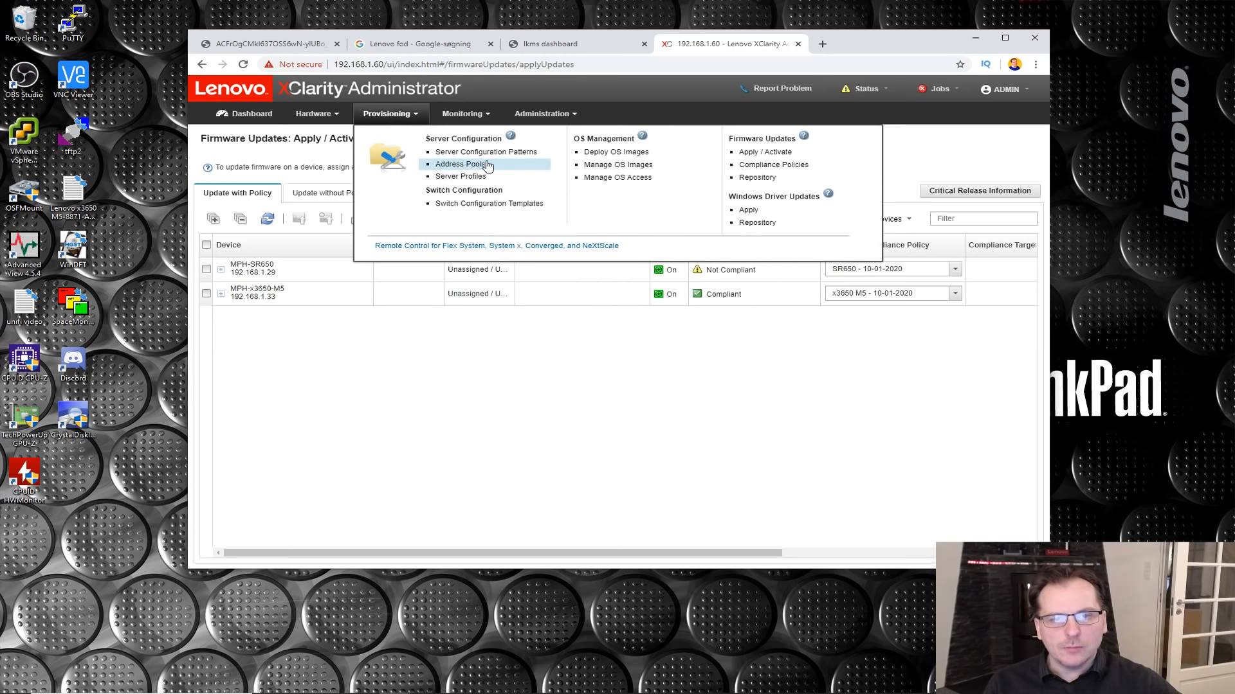
{"action": "left_click", "coordinate": [498, 154]}
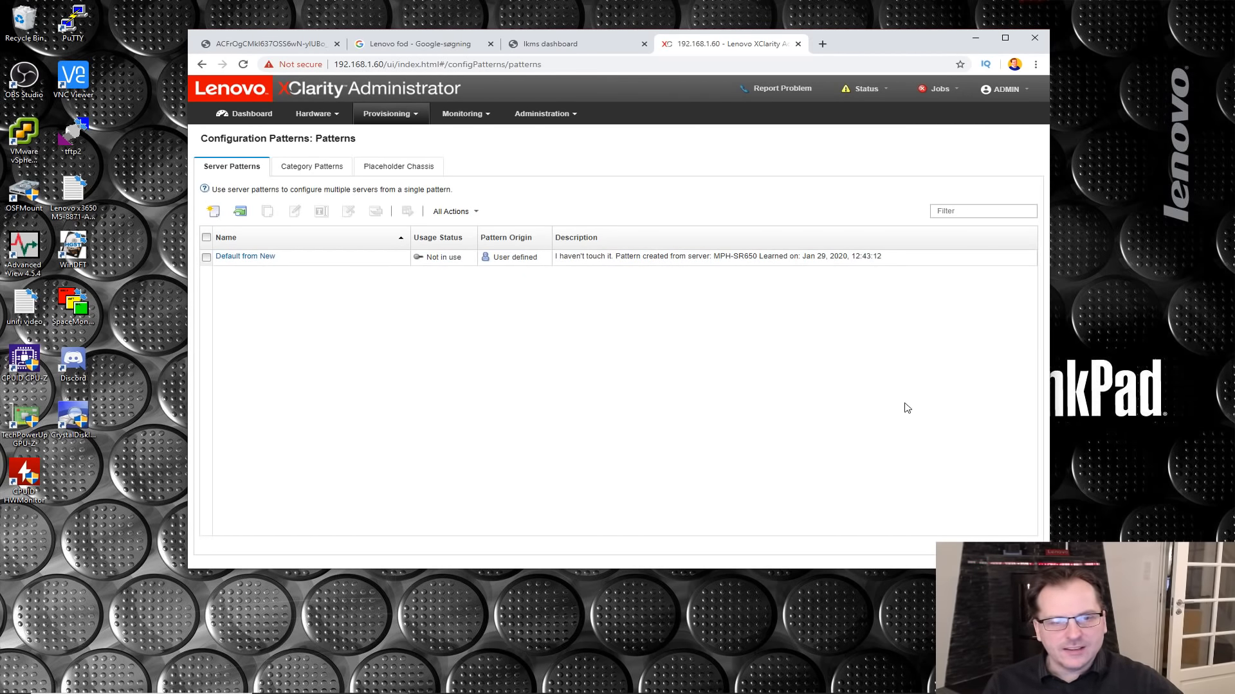
{"action": "left_click", "coordinate": [386, 115]}
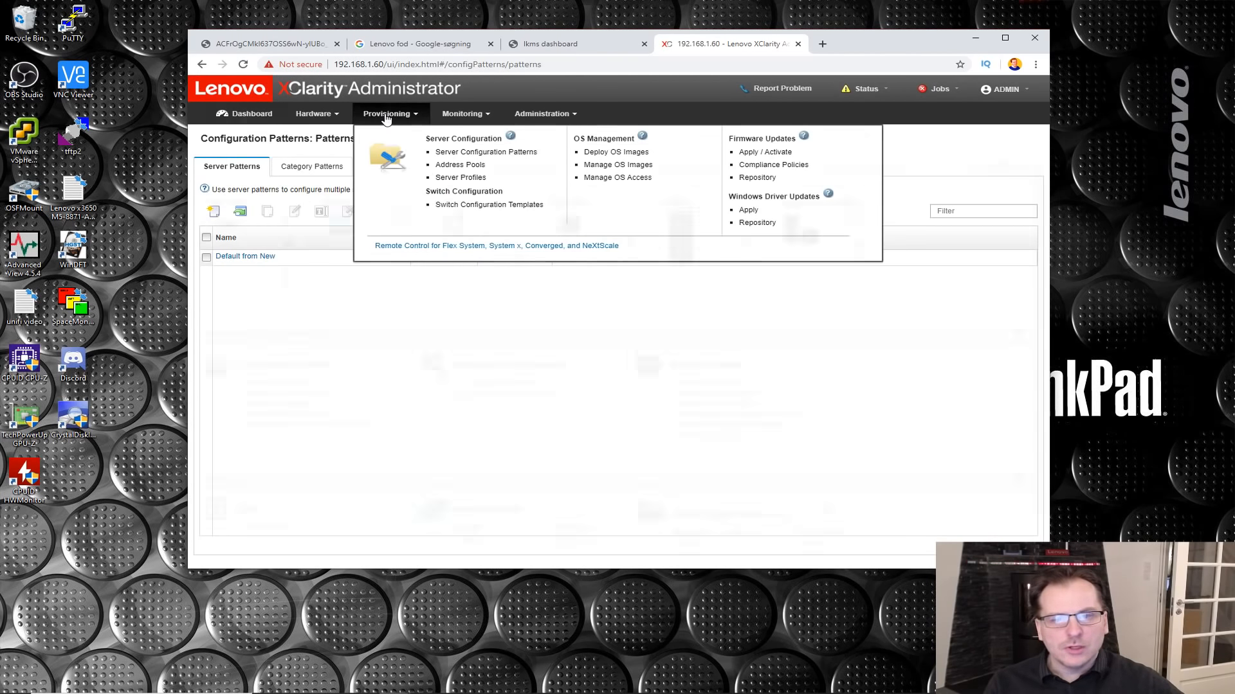
{"action": "left_click", "coordinate": [244, 114]}
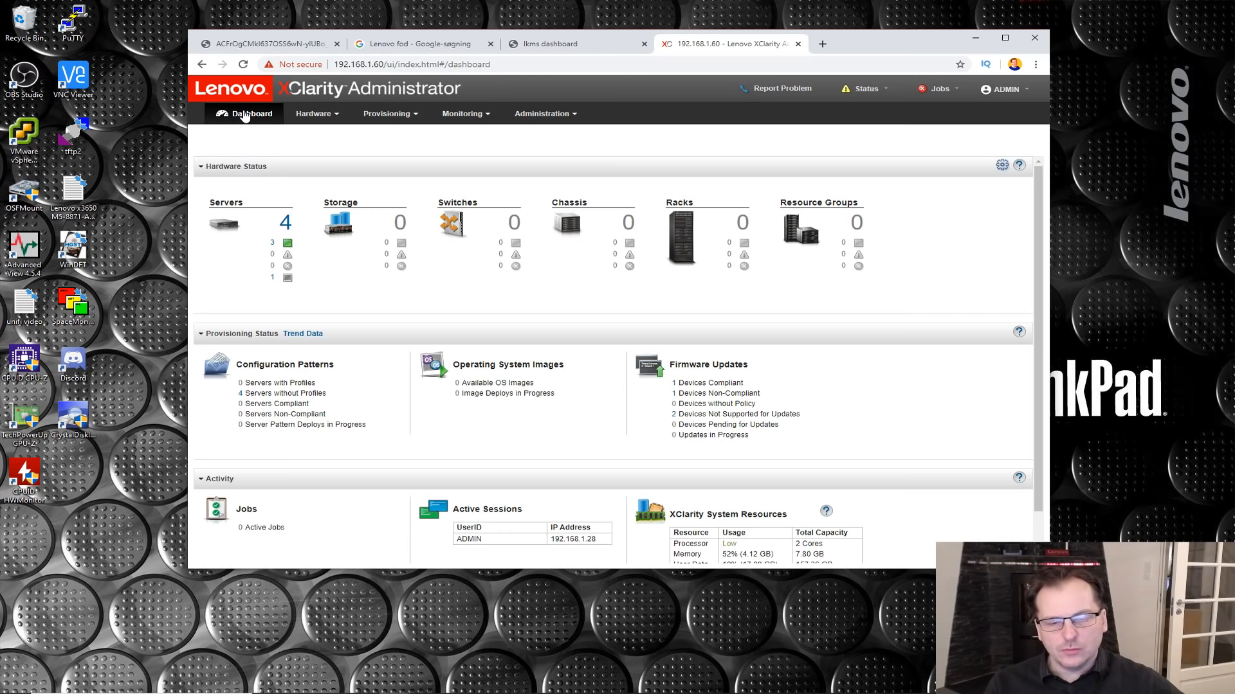
- Find the authorization code, option description and feature code in the XClarity Pro activation instructions document
{"action": "left_click", "coordinate": [252, 50]}
{"action": "left_click_drag", "start_coordinate": [474, 297], "coordinate": [613, 298]}
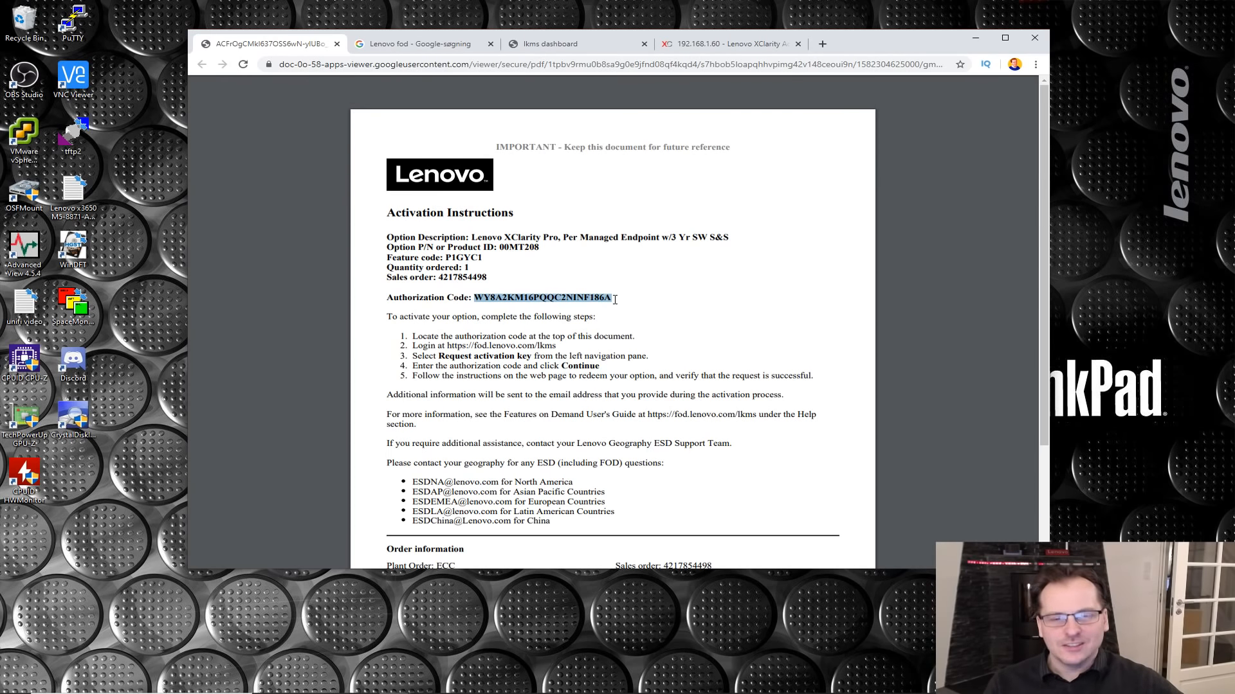
{"action": "left_click", "coordinate": [666, 306]}
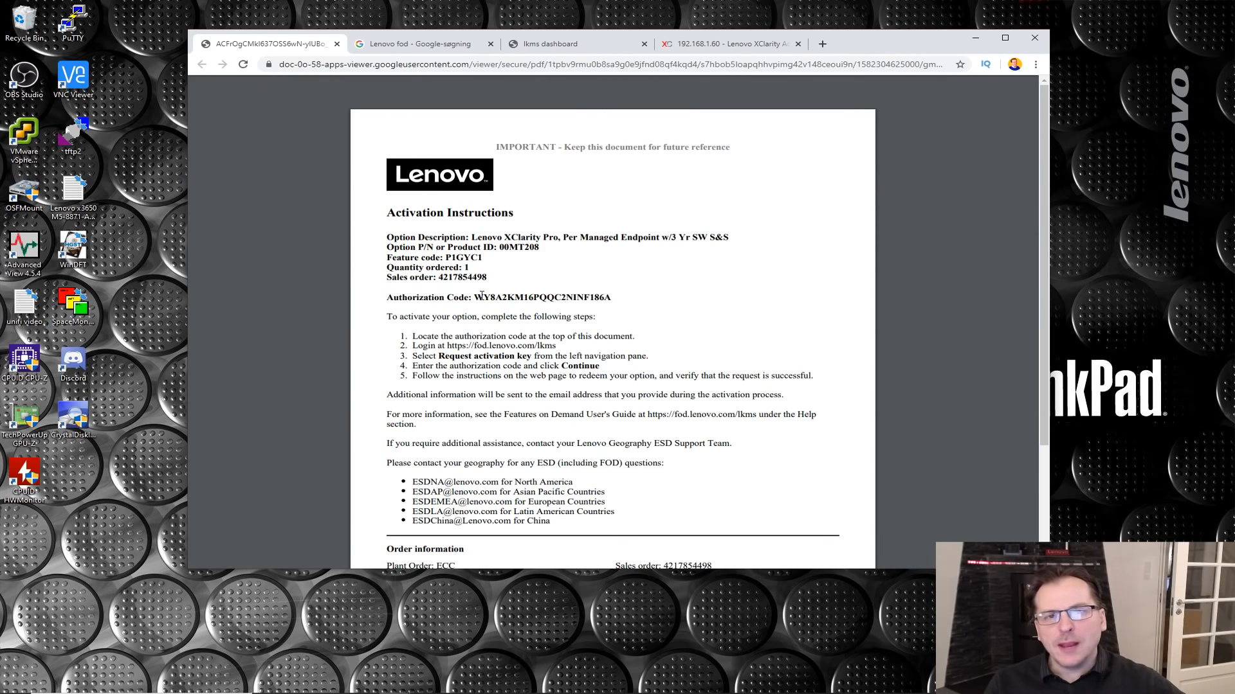
{"action": "left_click_drag", "start_coordinate": [475, 297], "coordinate": [621, 289]}
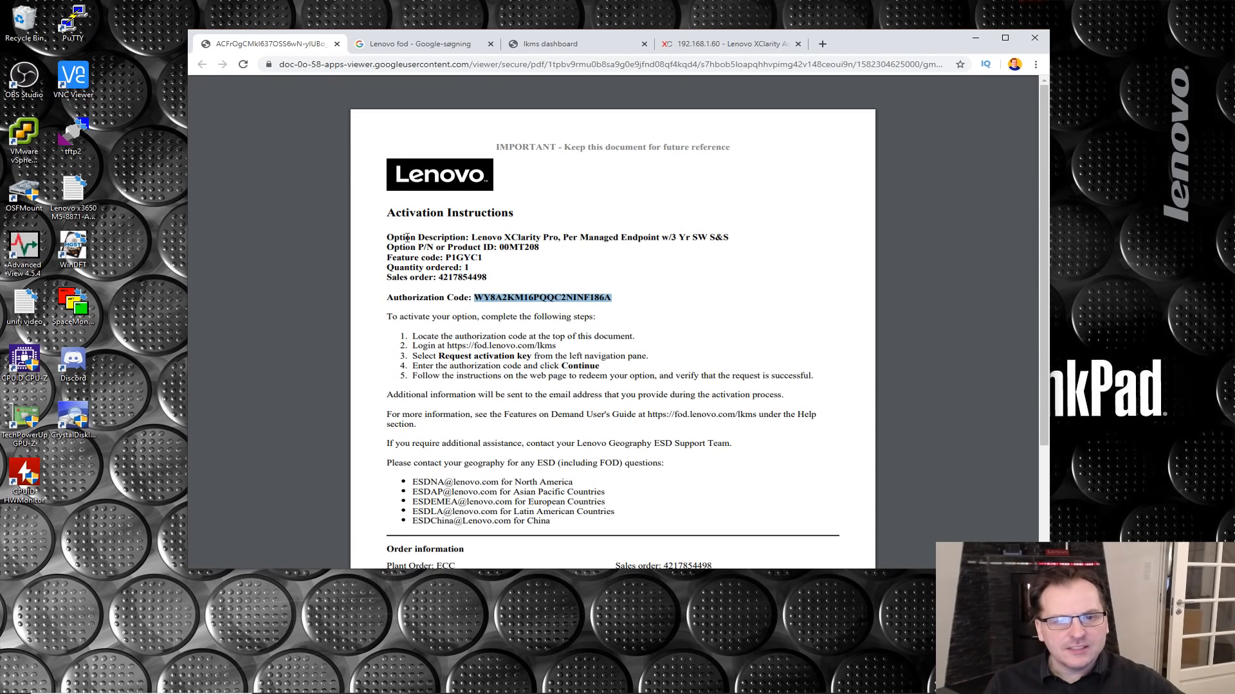
{"action": "left_click_drag", "start_coordinate": [388, 237], "coordinate": [733, 237]}
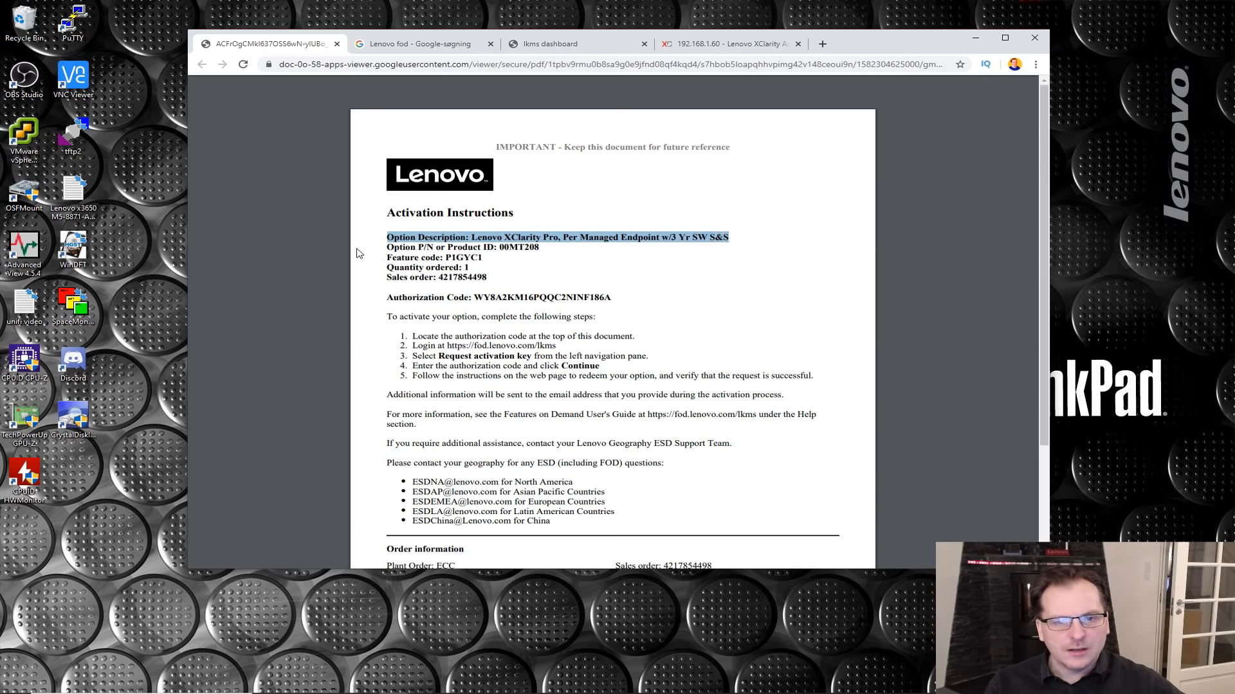
{"action": "left_click_drag", "start_coordinate": [446, 257], "coordinate": [486, 259]}
{"action": "left_click", "coordinate": [433, 258]}
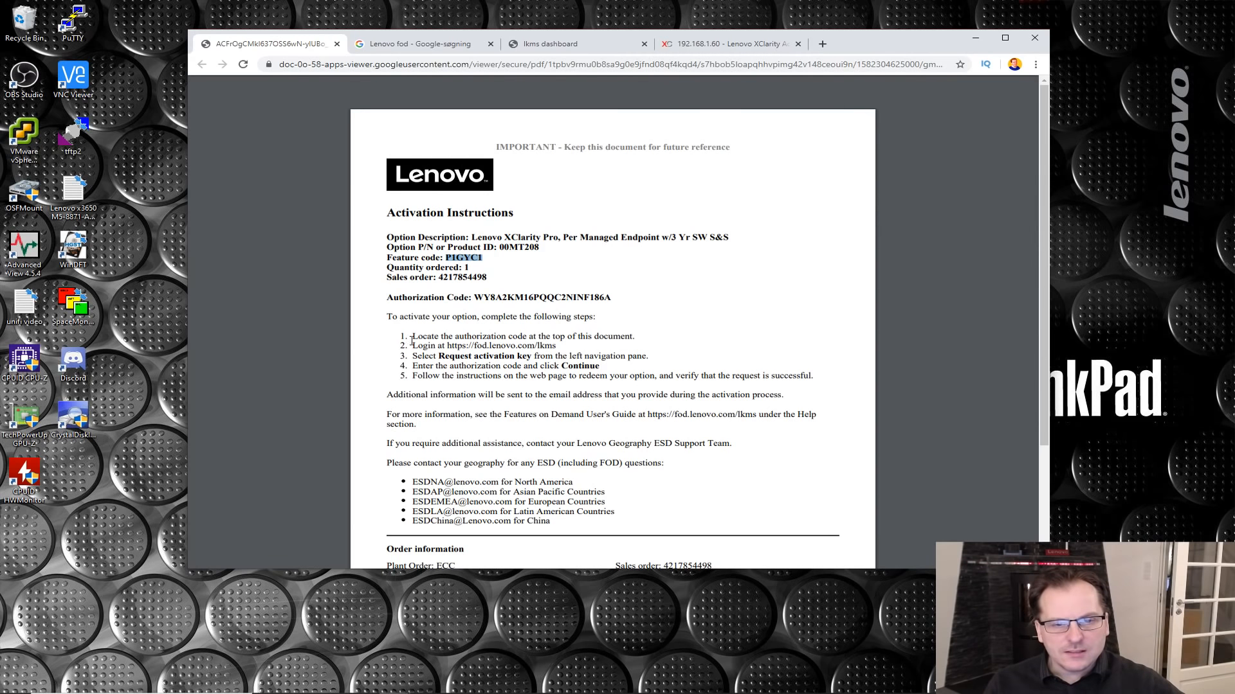
- Read the first two activation steps, covering the authorization code and the login address for the Lenovo key site
{"action": "left_click_drag", "start_coordinate": [412, 336], "coordinate": [620, 335]}
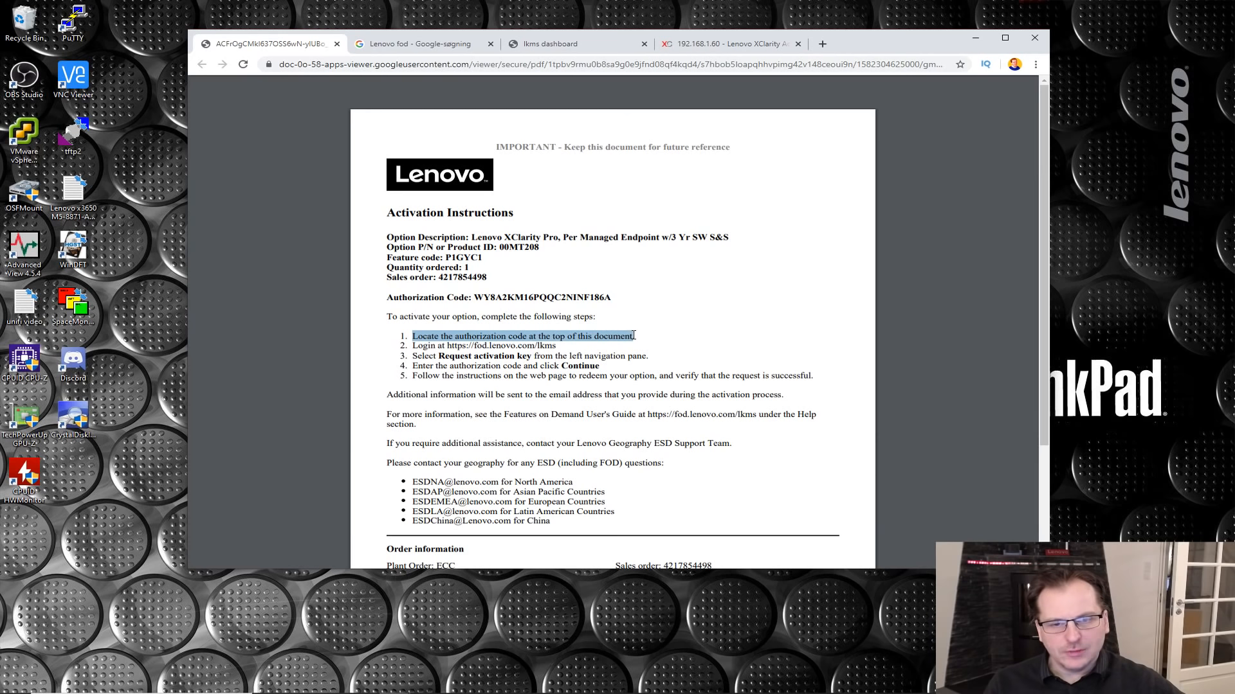
{"action": "left_click_drag", "start_coordinate": [475, 297], "coordinate": [607, 295]}
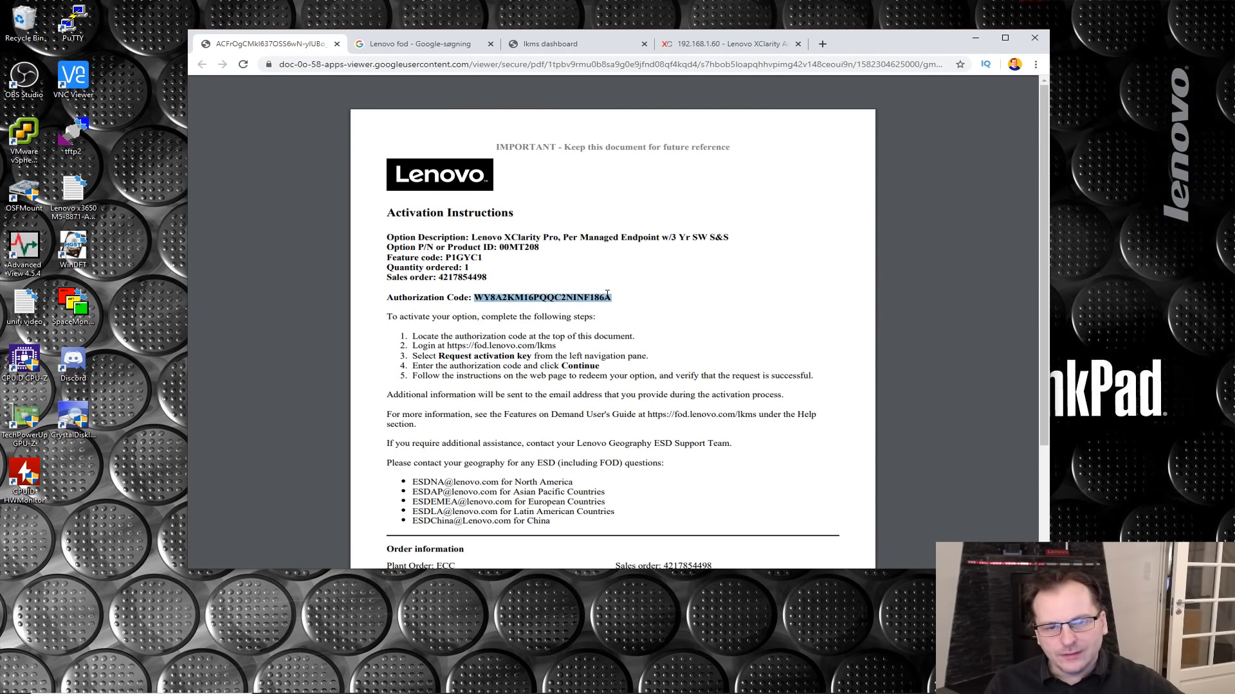
{"action": "left_click_drag", "start_coordinate": [413, 345], "coordinate": [557, 347]}
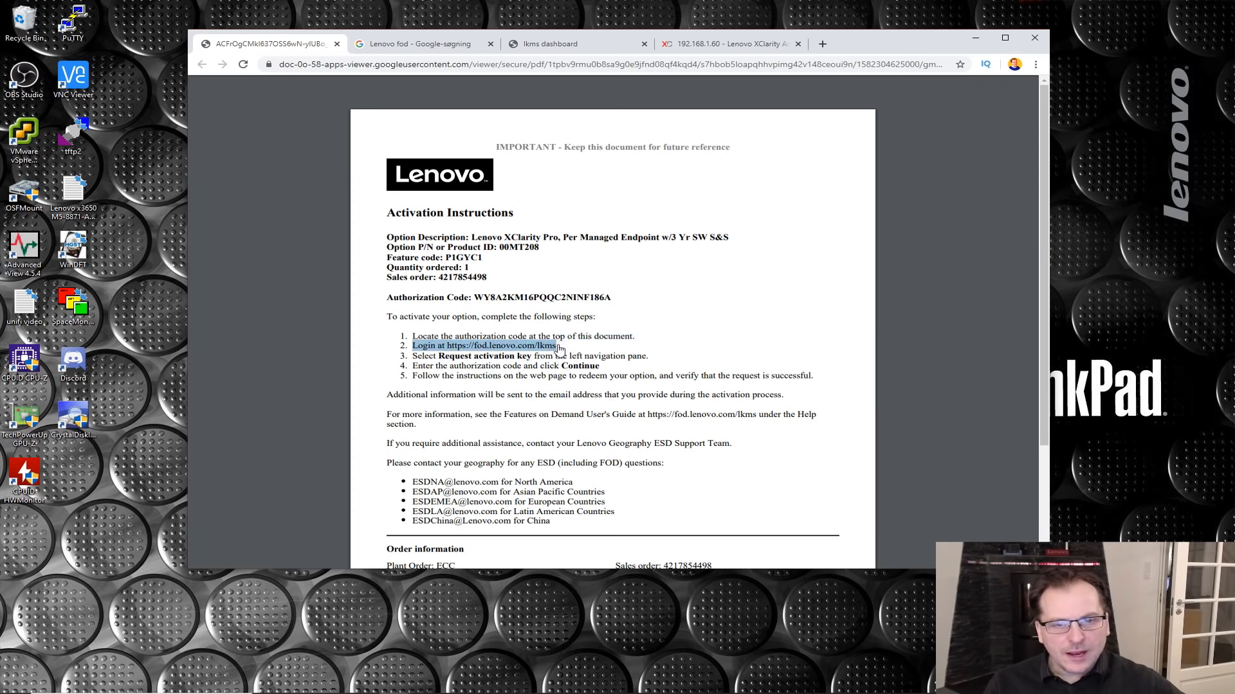
- Open the Lenovo LKMS Dashboard from the "Lenovo fod" search results and close the duplicate dashboard page
{"action": "left_click", "coordinate": [414, 44]}
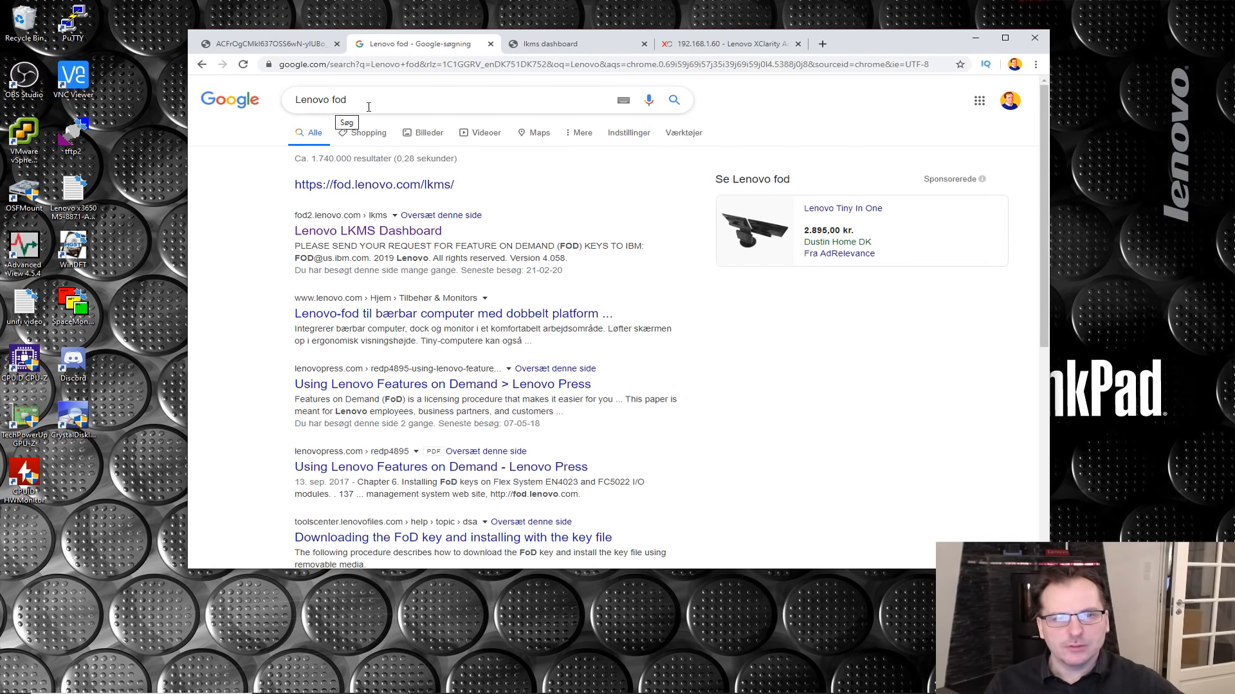
{"action": "left_click", "coordinate": [397, 241]}
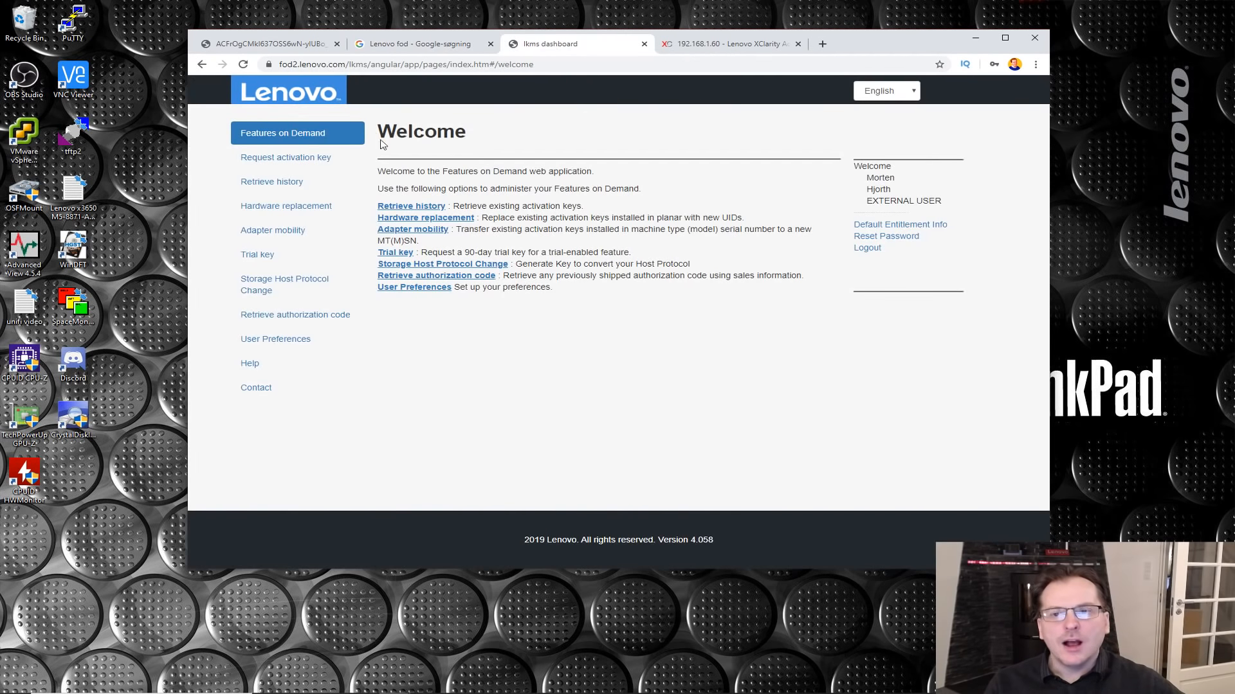
{"action": "left_click", "coordinate": [408, 43]}
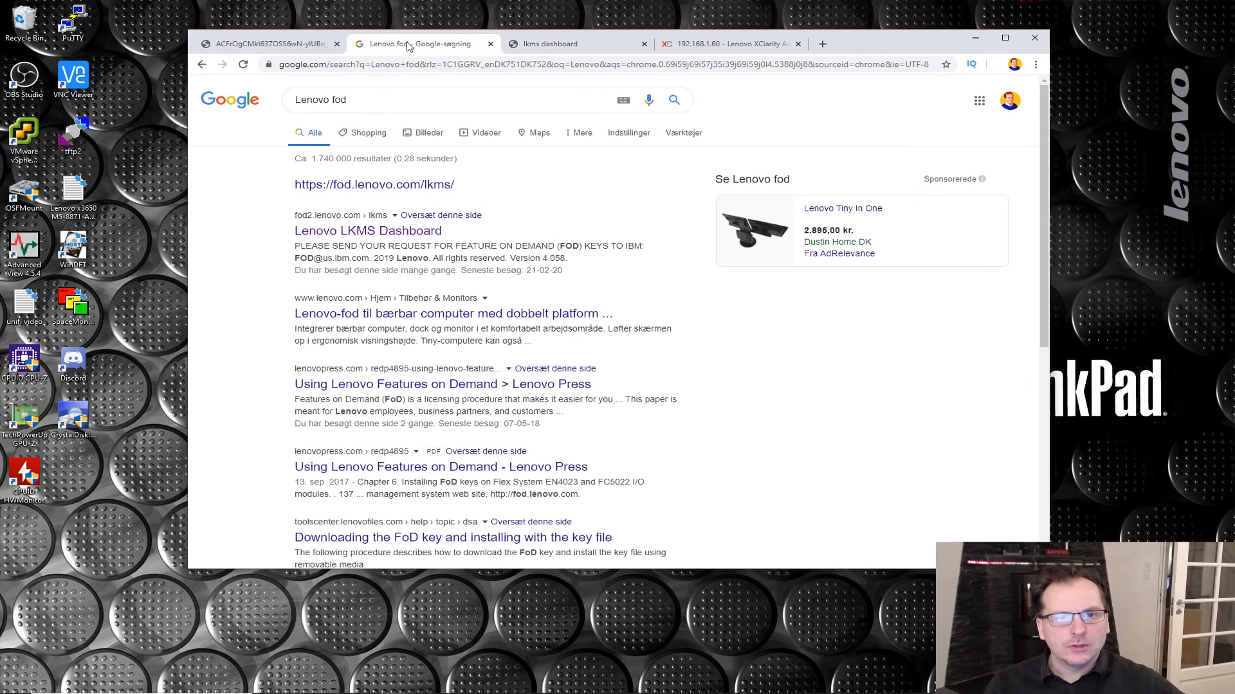
{"action": "left_click", "coordinate": [371, 233]}
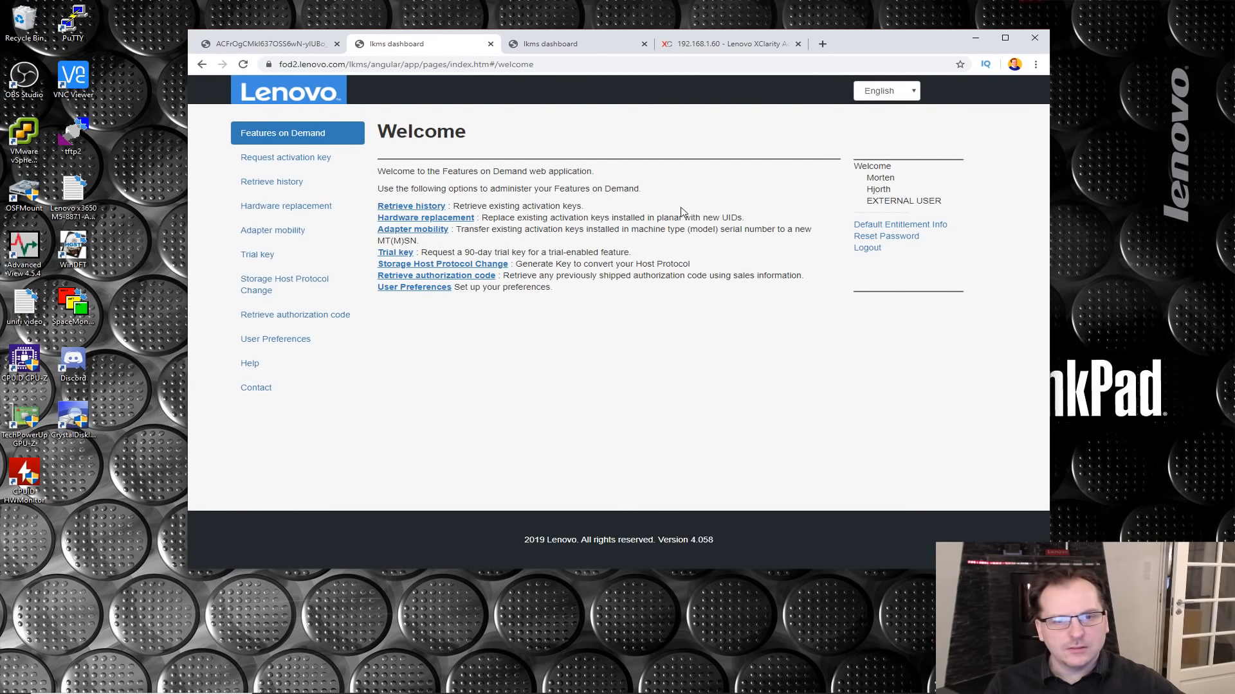
{"action": "left_click", "coordinate": [643, 44]}
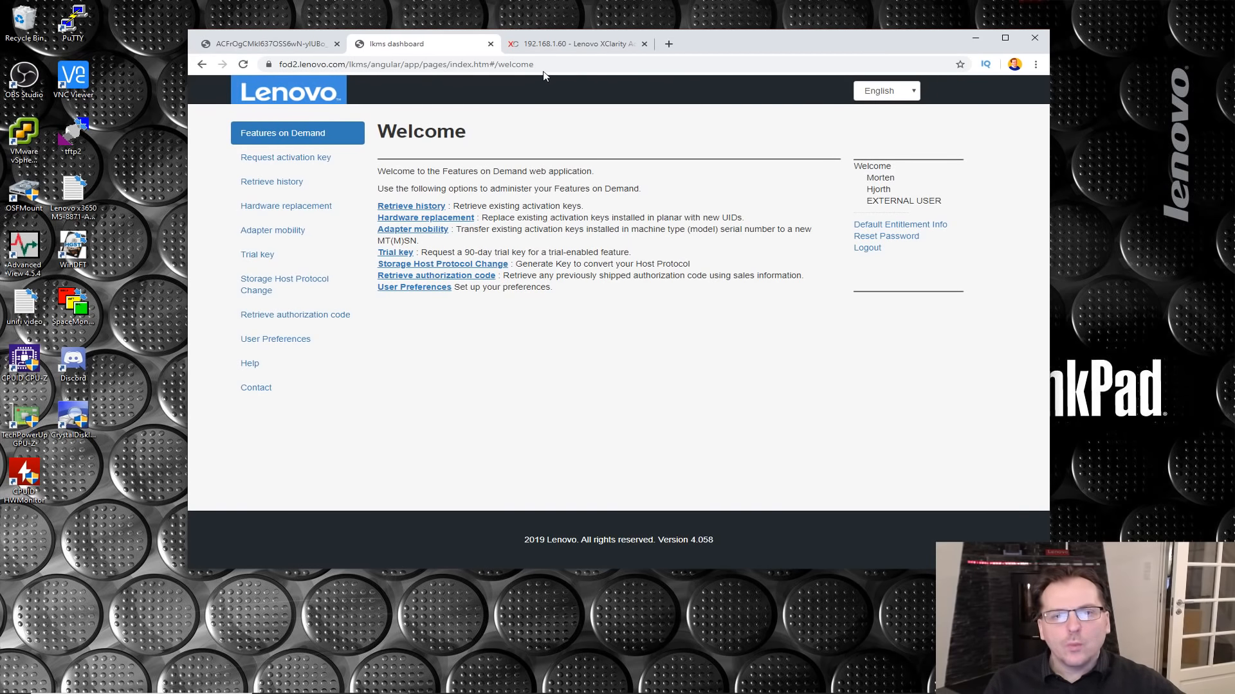
- Open the activation key request page and compare its listed authorization code with the one in the activation instructions
{"action": "left_click", "coordinate": [263, 164]}
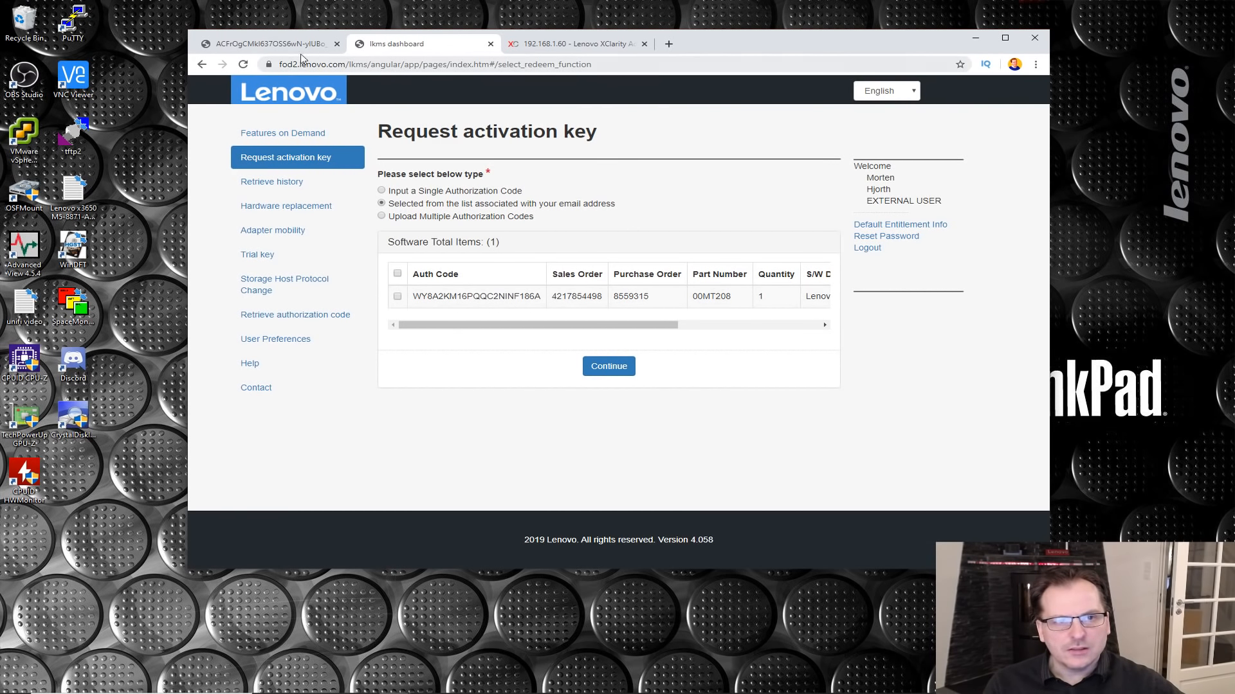
{"action": "left_click", "coordinate": [278, 46]}
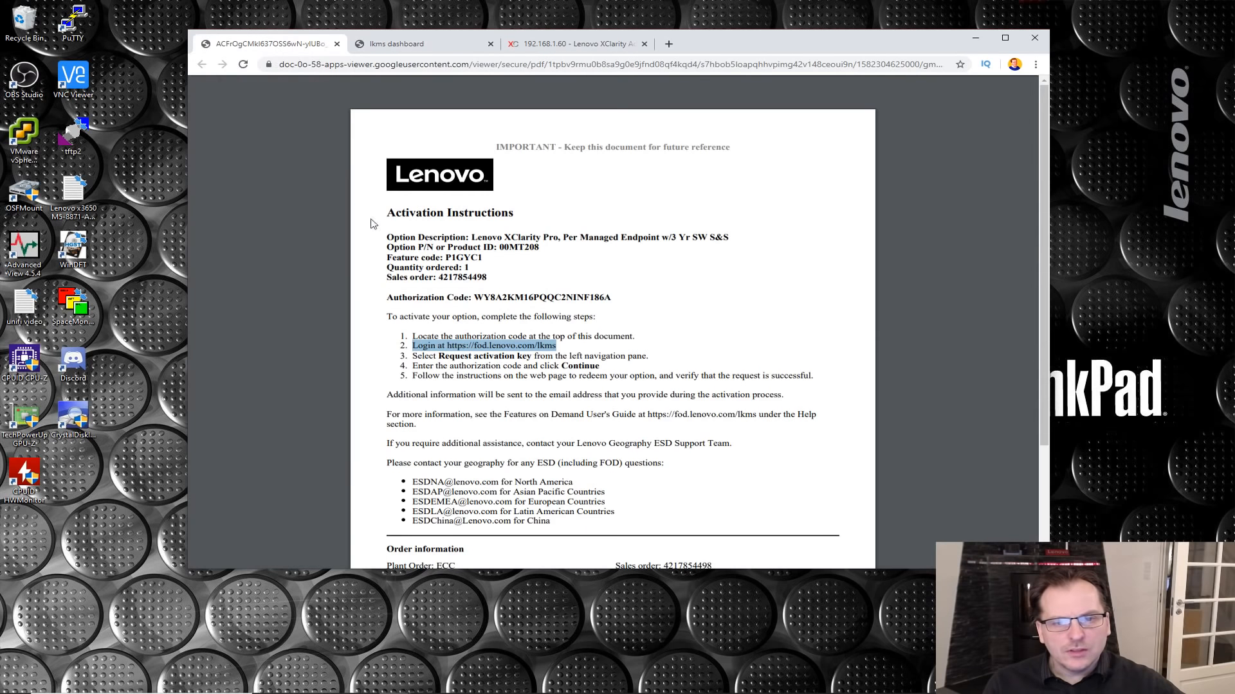
{"action": "left_click_drag", "start_coordinate": [474, 299], "coordinate": [612, 297]}
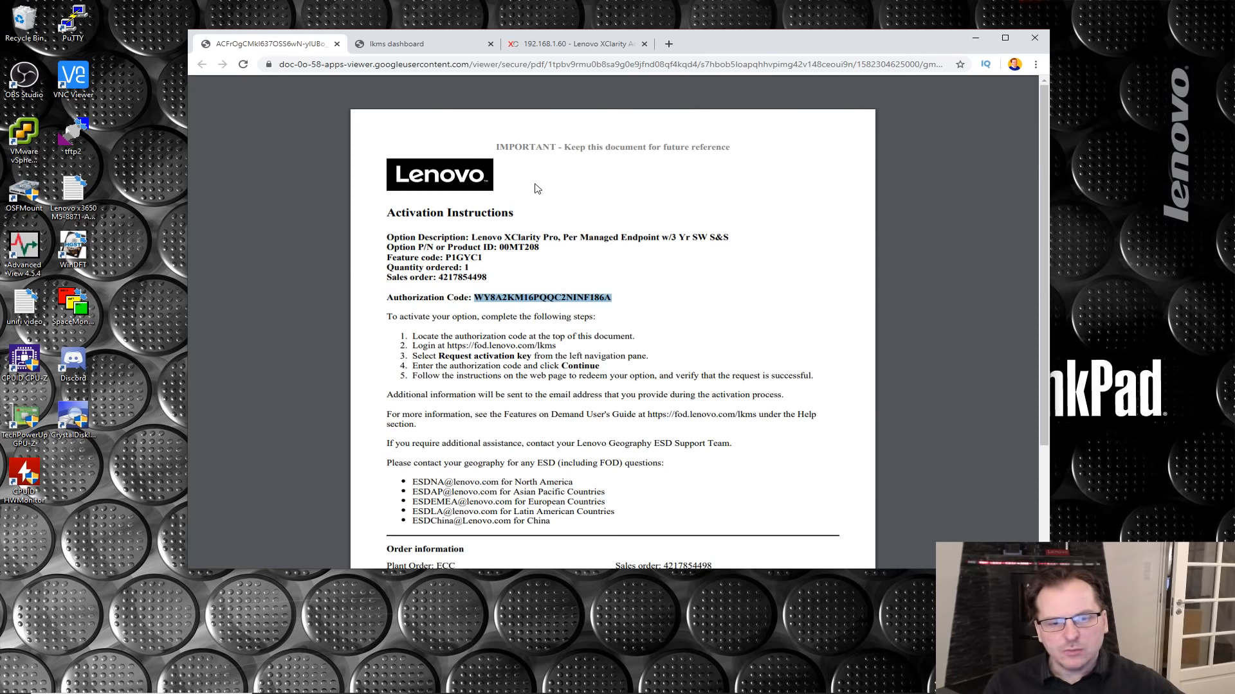
{"action": "left_click", "coordinate": [415, 50]}
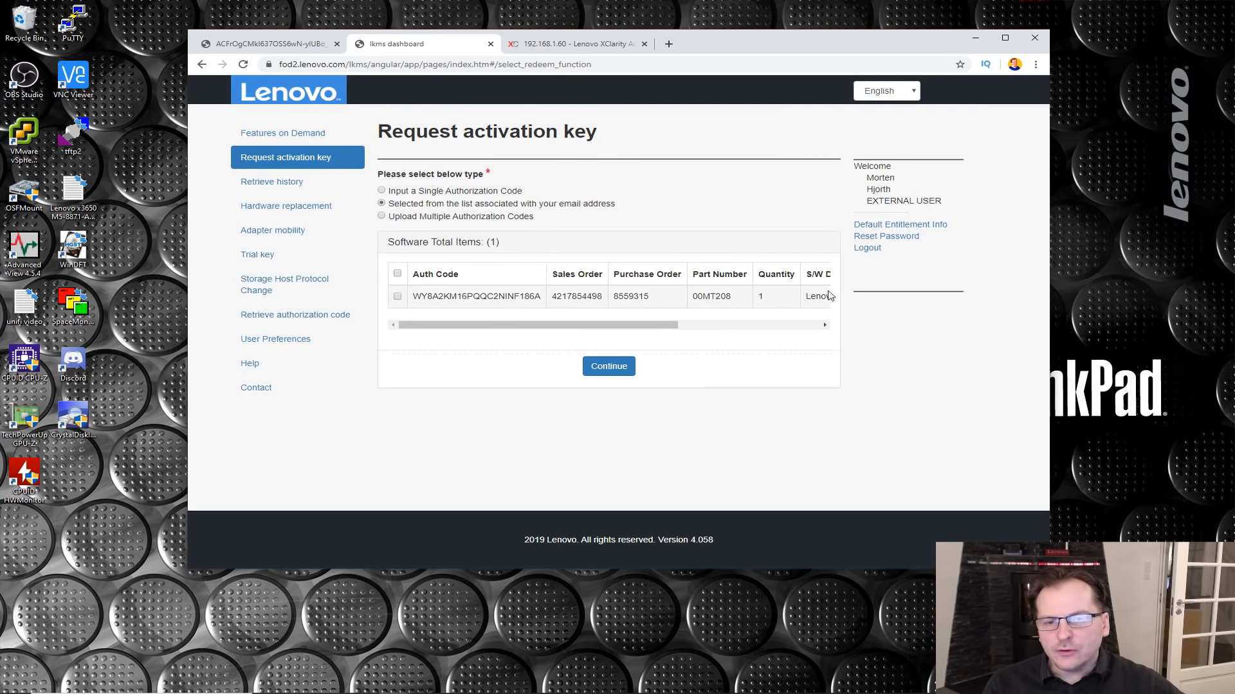
- Select the listed authorization code for part number 00MT208 and continue past its details to the customer information form
{"action": "left_click_drag", "start_coordinate": [533, 326], "coordinate": [495, 339]}
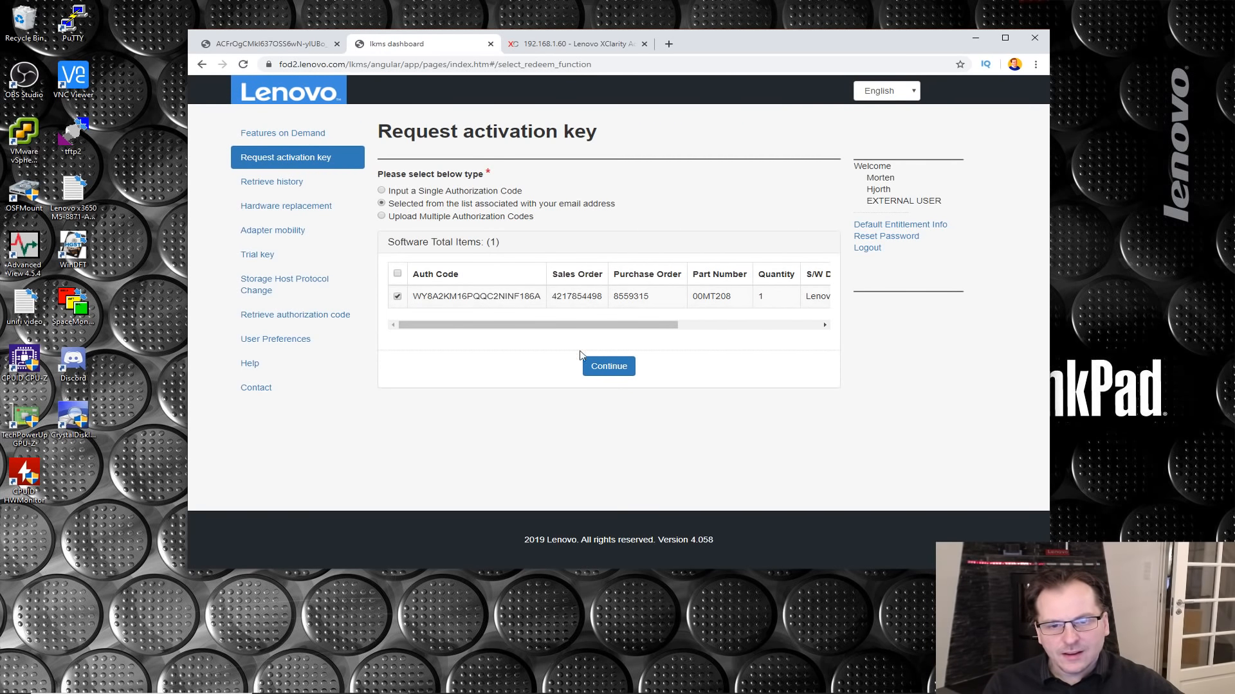
{"action": "left_click", "coordinate": [606, 367]}
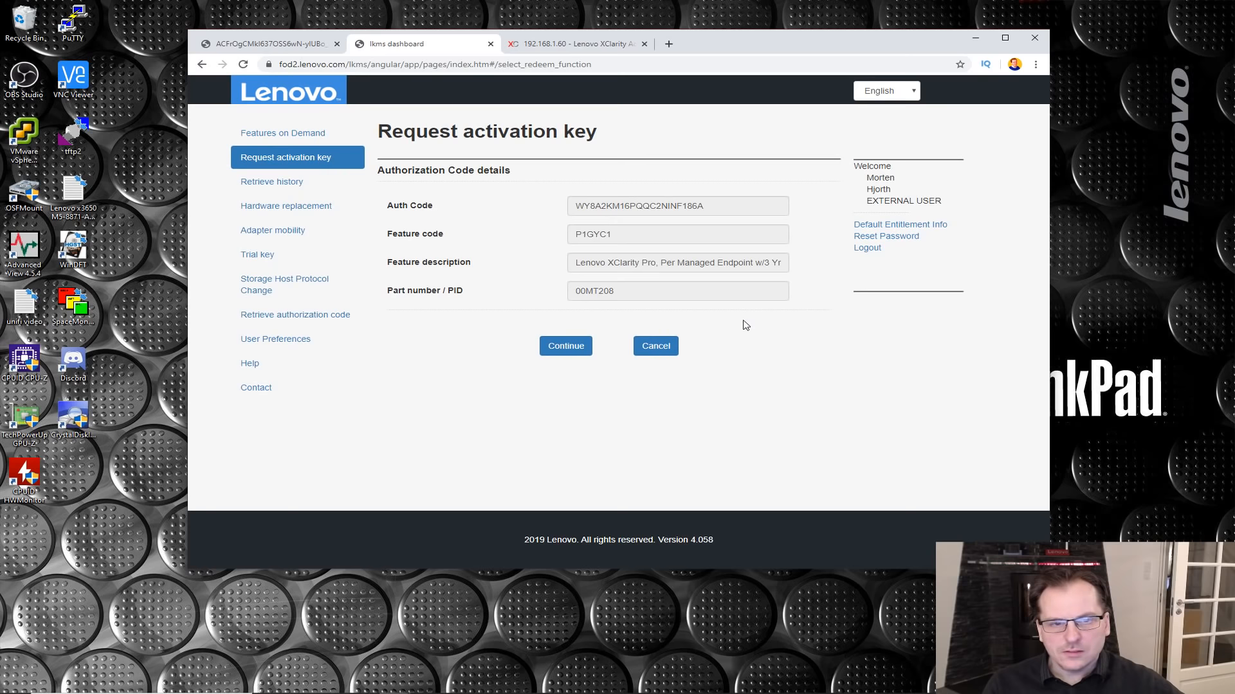
{"action": "left_click", "coordinate": [566, 347]}
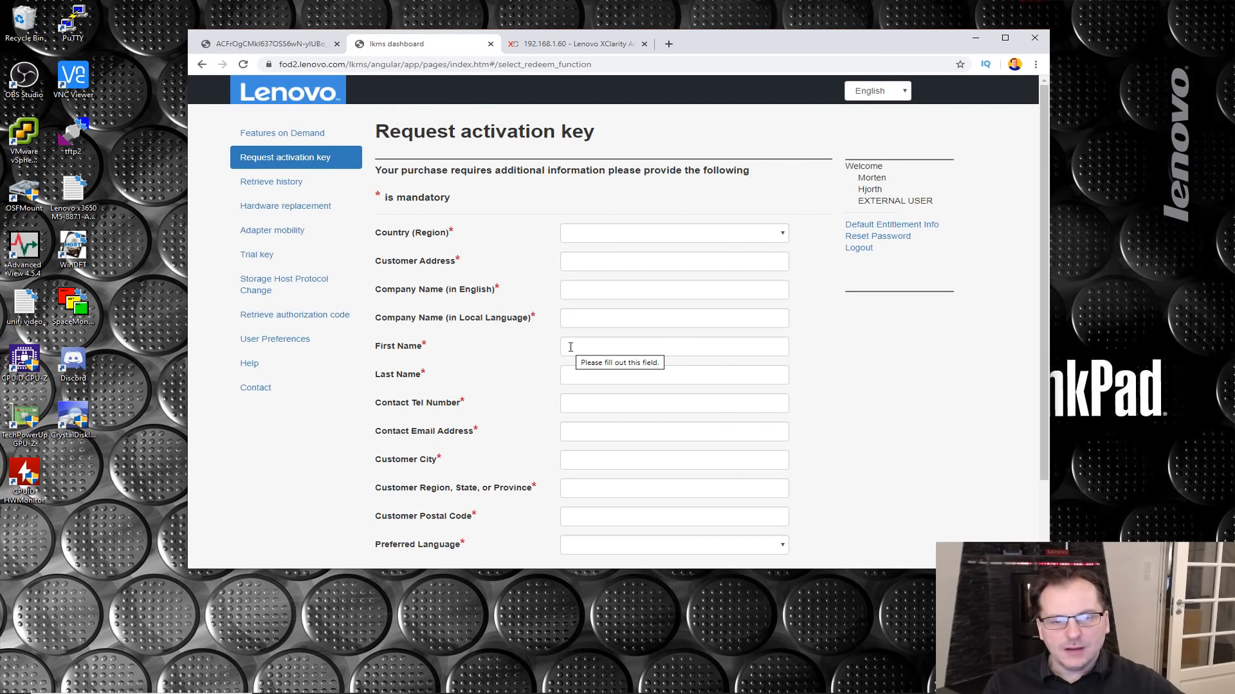
- Review the mandatory customer information fields and acknowledge the submitted activation key request
{"action": "scroll", "coordinate": [557, 325], "scroll_direction": "down", "scroll_amount": 2}
{"action": "scroll", "coordinate": [558, 325], "scroll_direction": "up", "scroll_amount": 2}
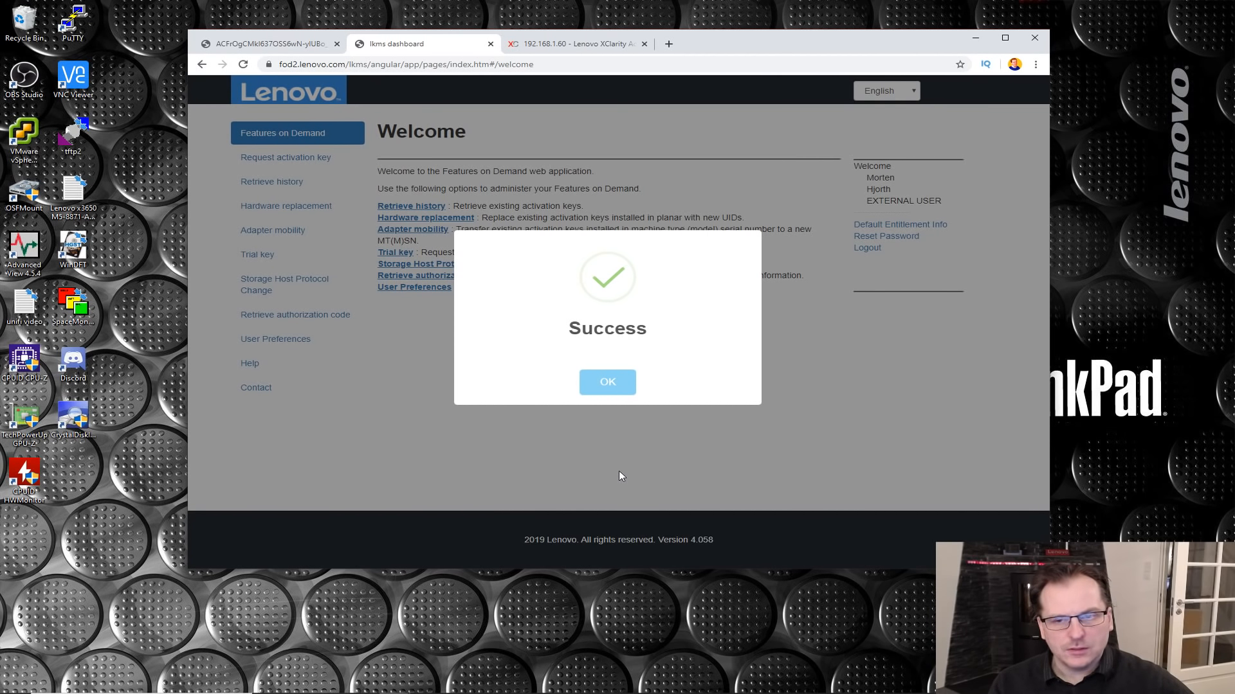
{"action": "left_click", "coordinate": [609, 383]}
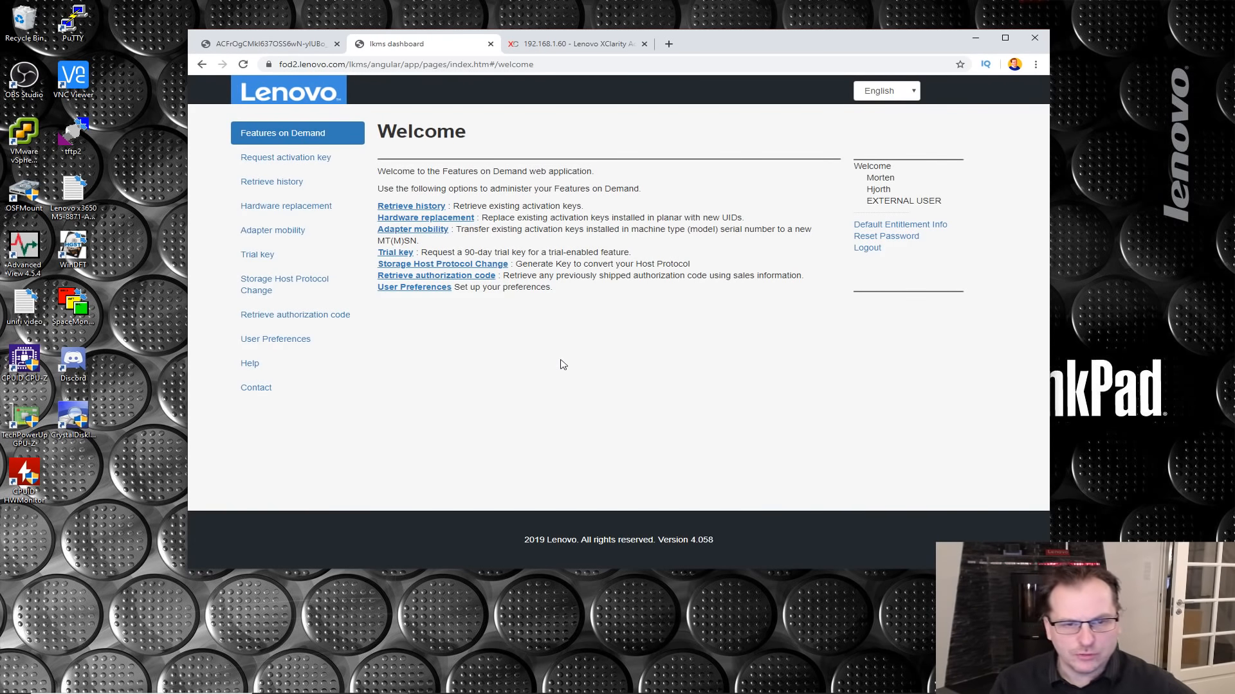
- Open the trial key request form and look through the features available for a trial
{"action": "left_click", "coordinate": [390, 253]}
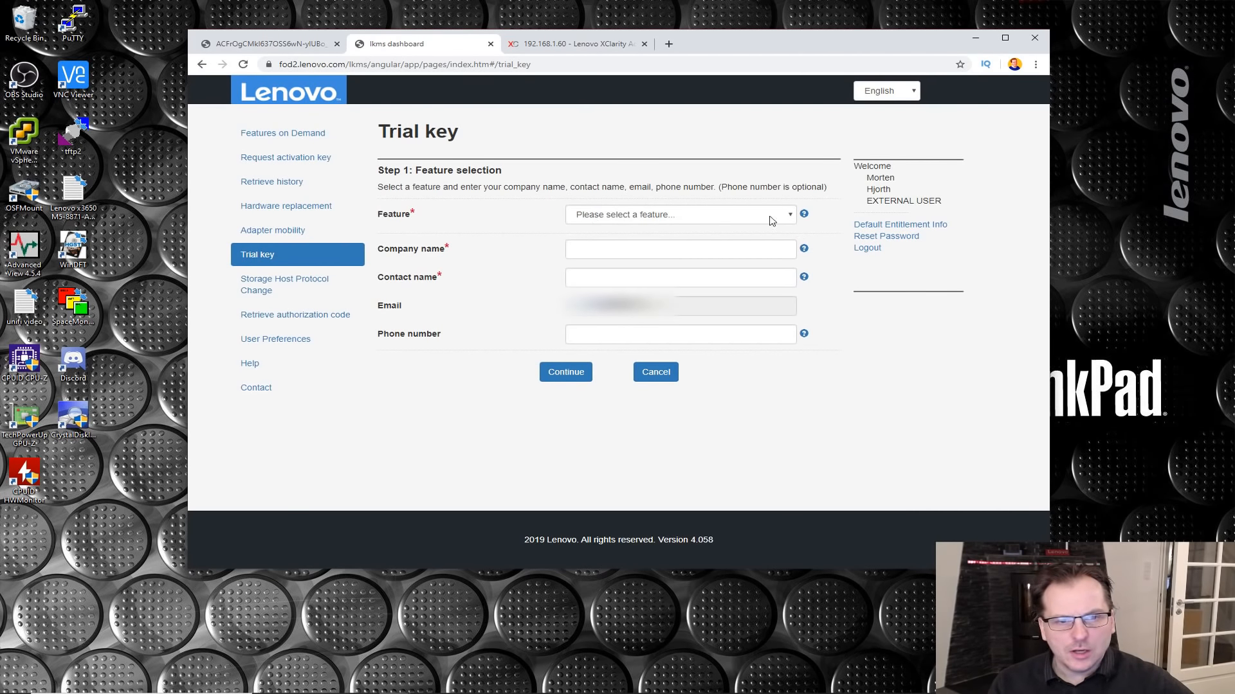
{"action": "left_click", "coordinate": [790, 216]}
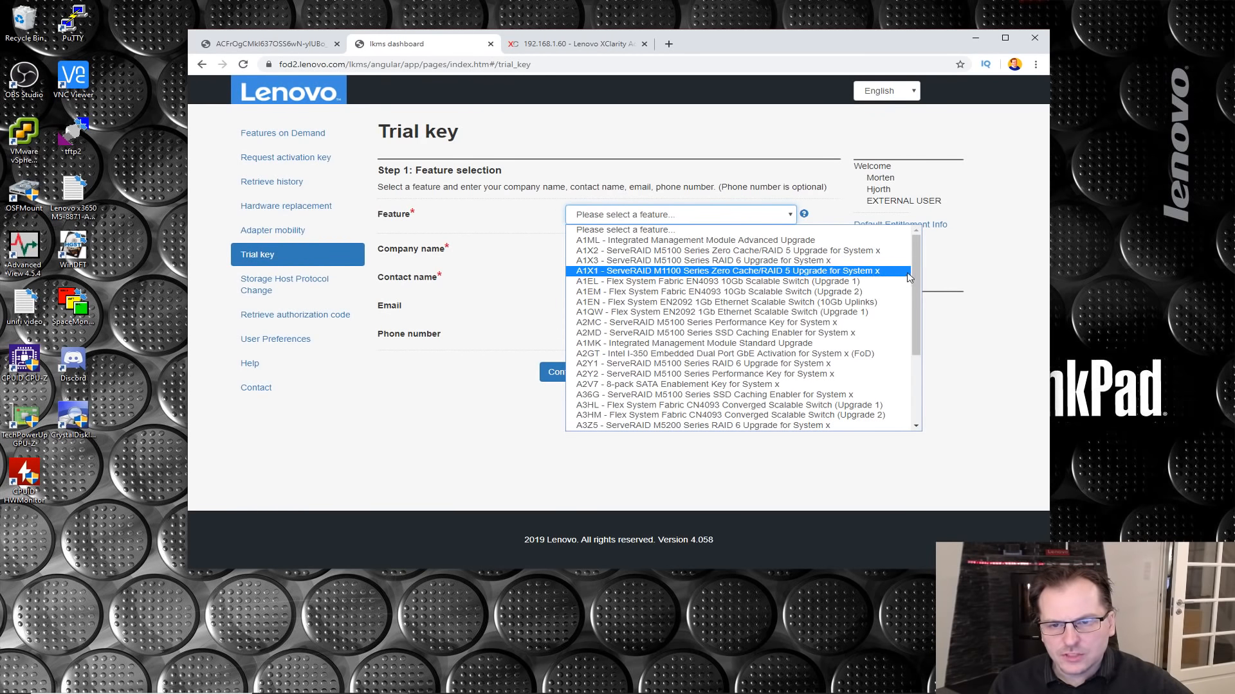
{"action": "left_click_drag", "start_coordinate": [918, 272], "coordinate": [913, 378]}
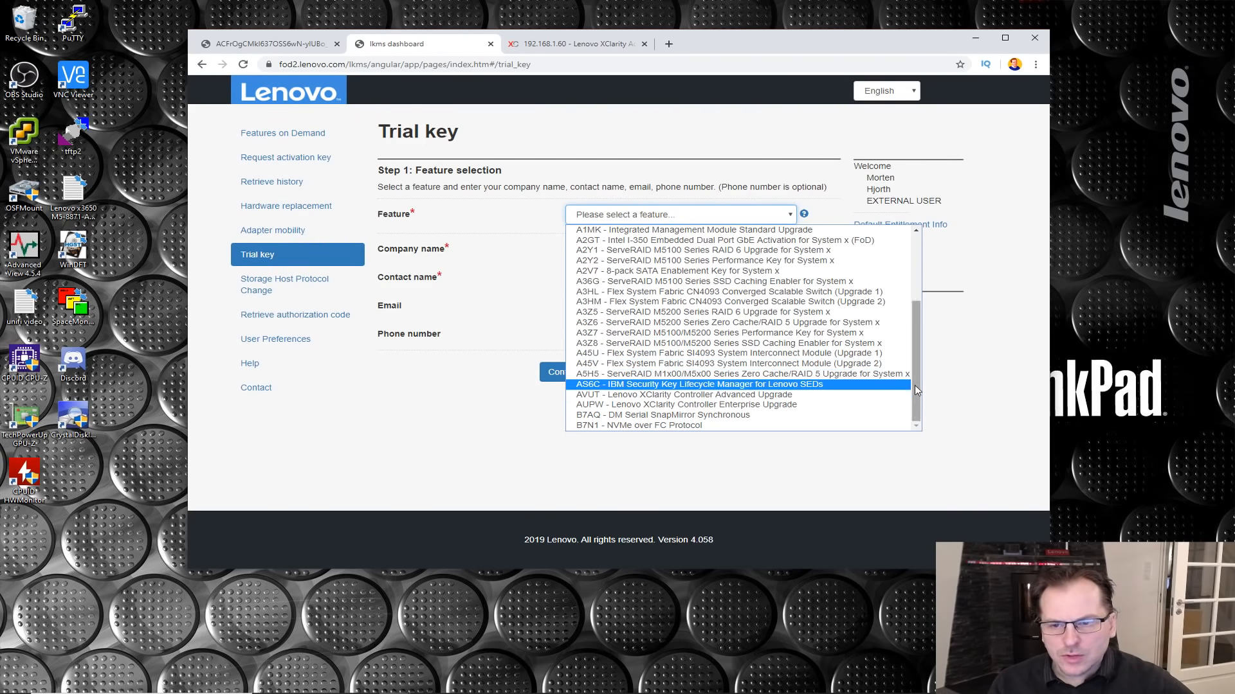
- Check the full trial feature list again for an XClarity Administrator or XClarity Pro entry, and close the list
{"action": "left_click_drag", "start_coordinate": [916, 386], "coordinate": [912, 307]}
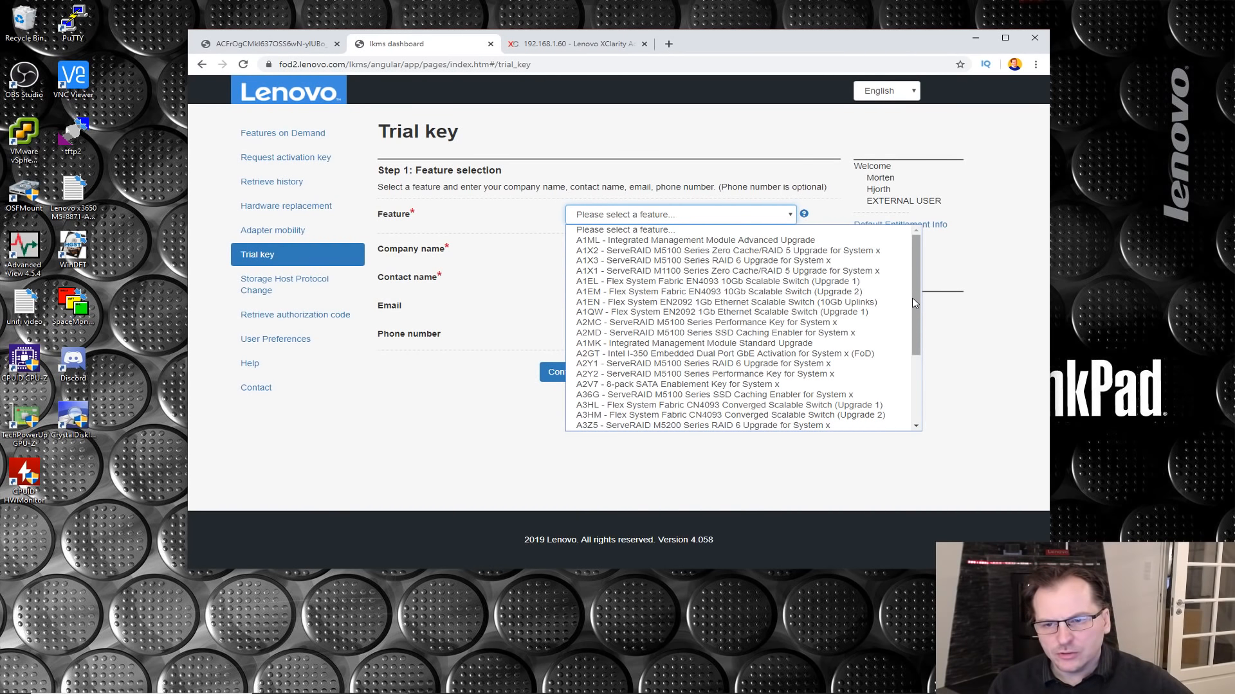
{"action": "left_click_drag", "start_coordinate": [916, 303], "coordinate": [924, 393]}
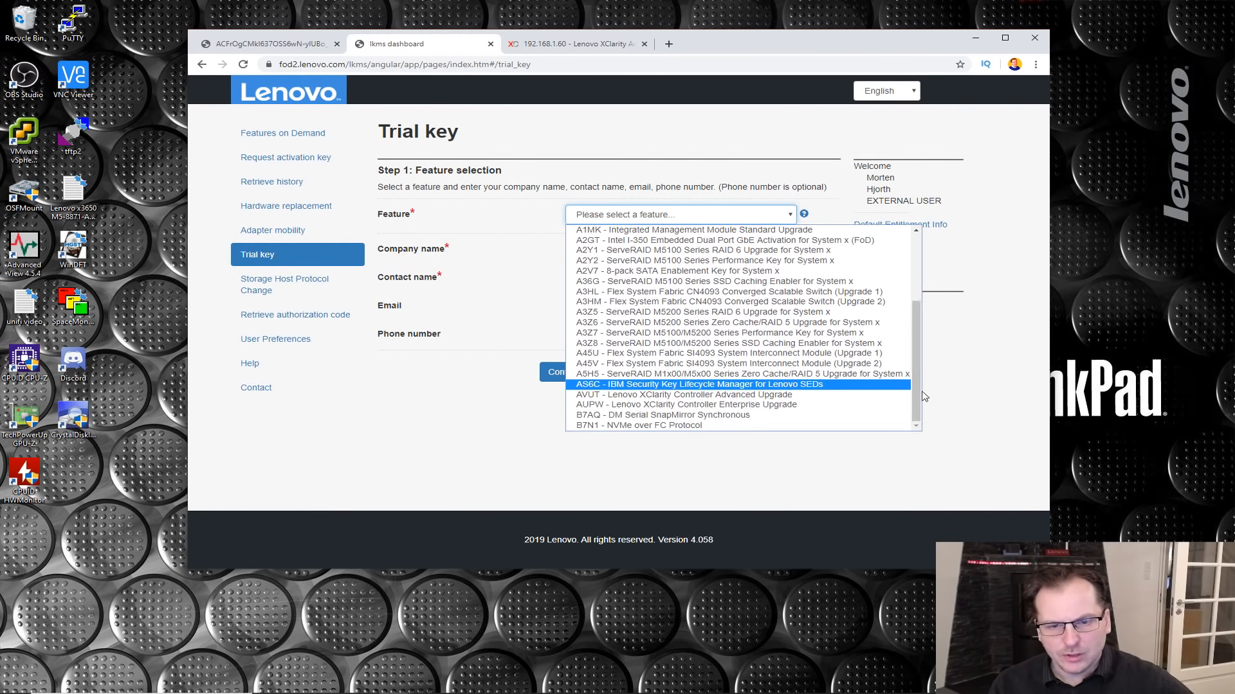
{"action": "left_click", "coordinate": [570, 499]}
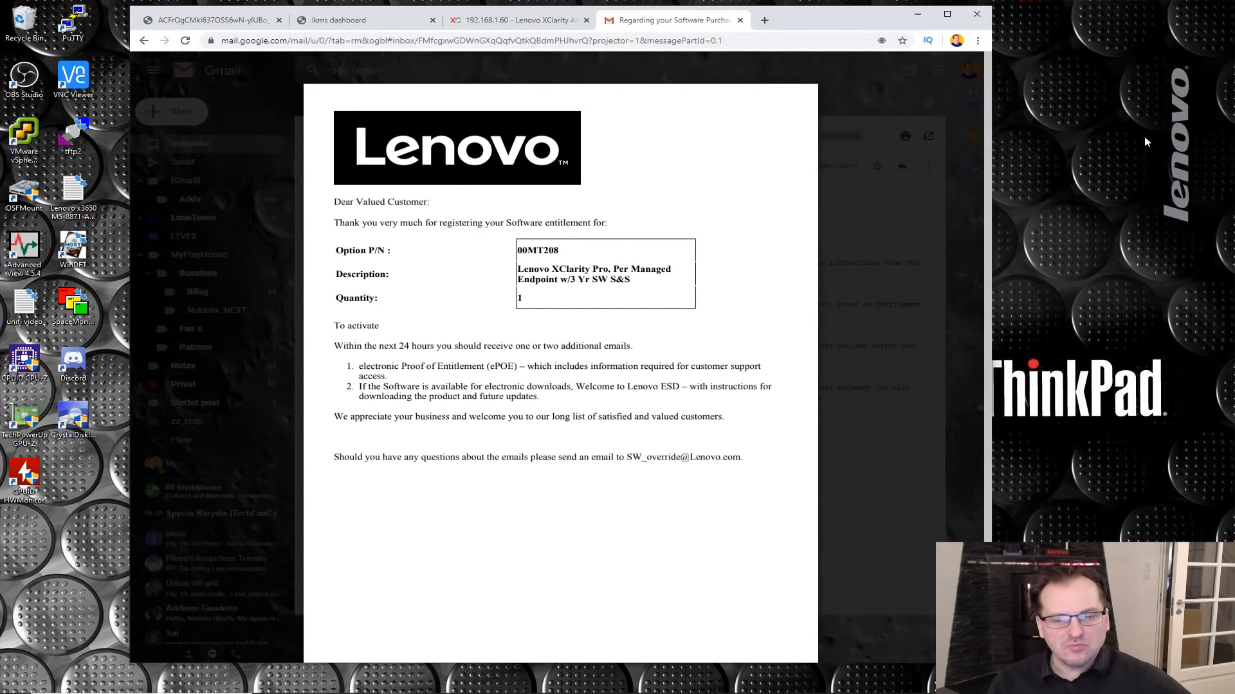
- Read the software registration letter for 00MT208, highlighting the sentence about the additional emails due within 24 hours
{"action": "mouse_move", "coordinate": [252, 206]}
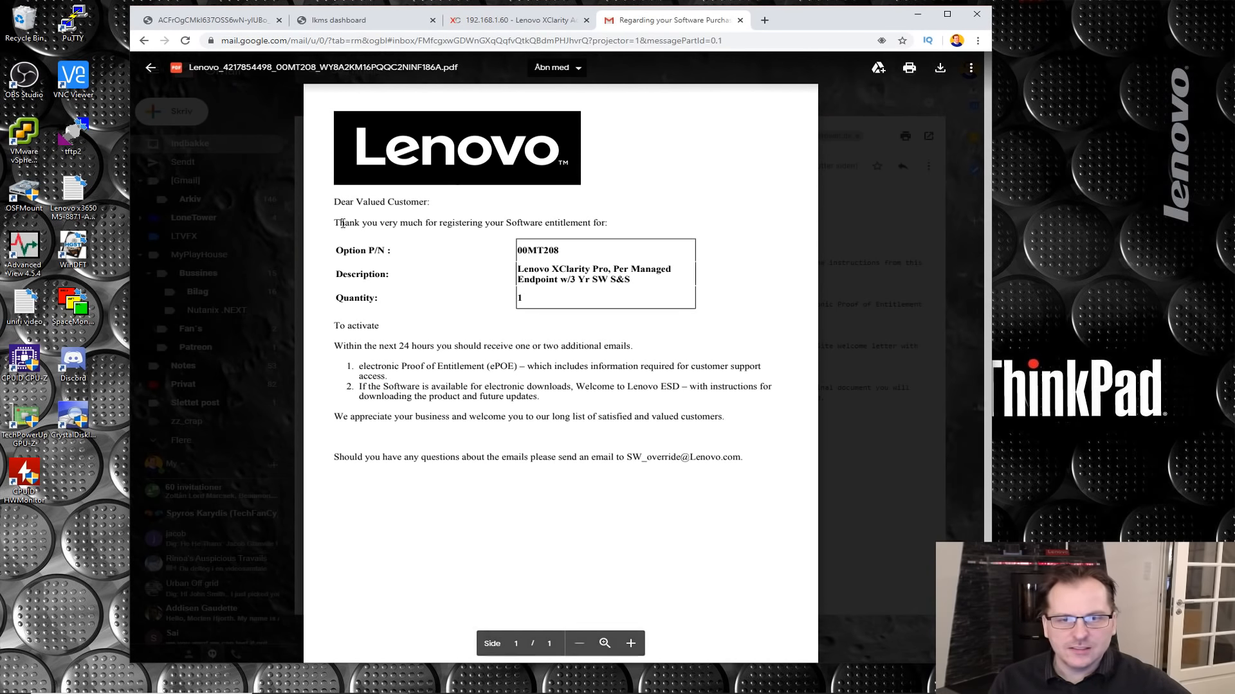
{"action": "mouse_move", "coordinate": [432, 437]}
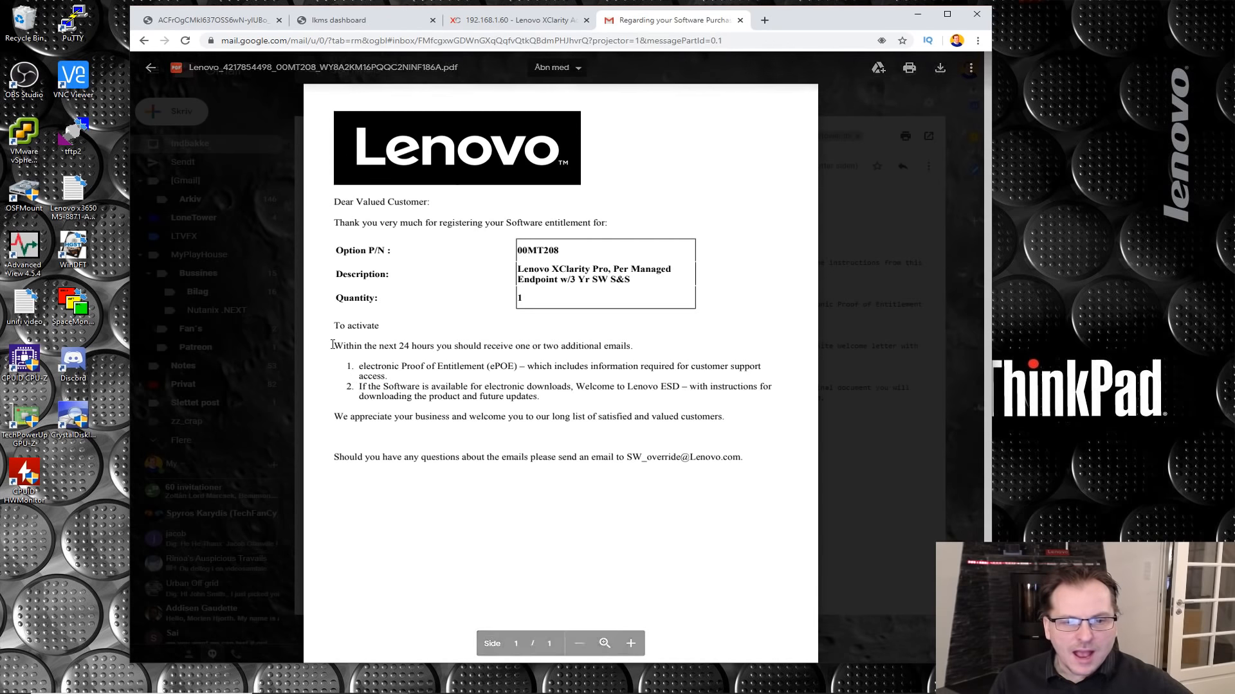
{"action": "left_click_drag", "start_coordinate": [388, 348], "coordinate": [626, 348]}
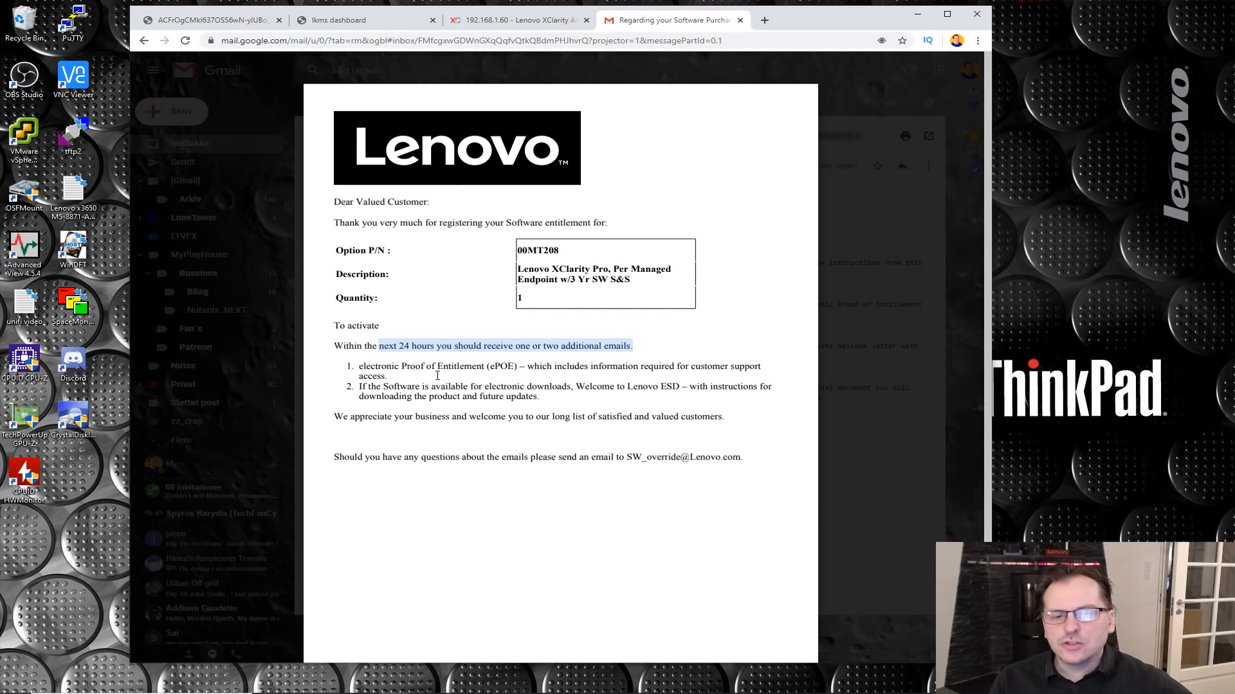
{"action": "left_click", "coordinate": [398, 346]}
{"action": "left_click_drag", "start_coordinate": [399, 346], "coordinate": [627, 344]}
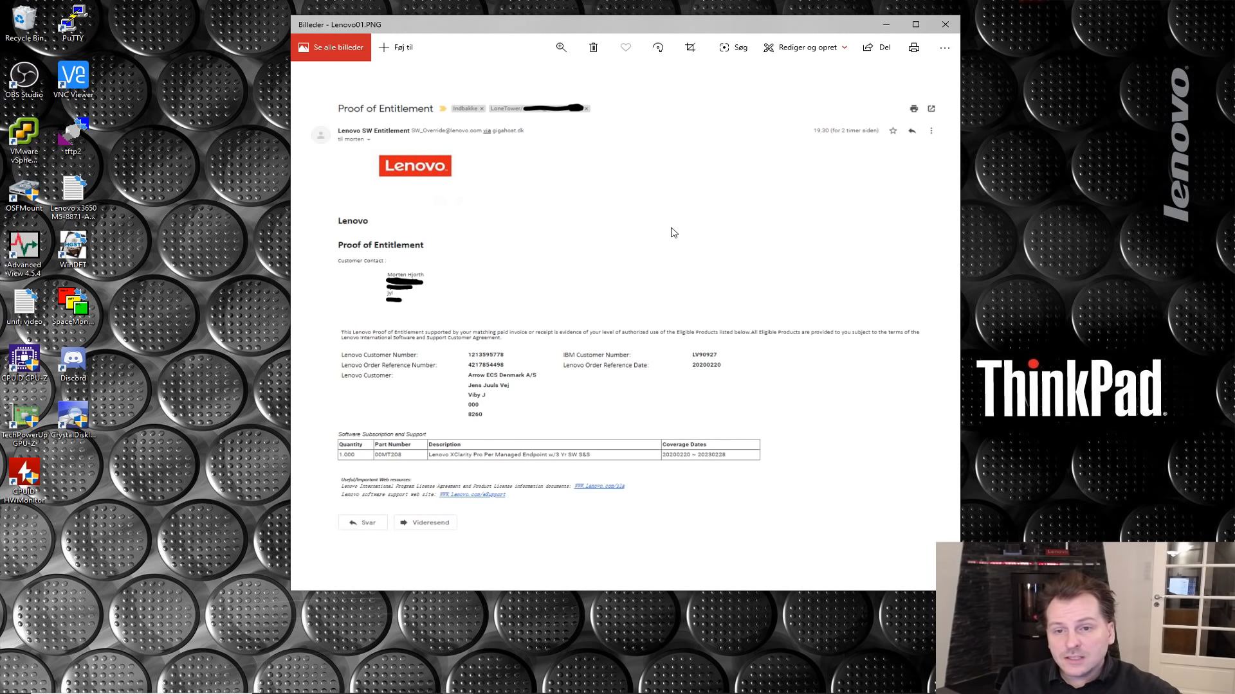
- View the saved images Lenovo01.PNG to Lenovo03.PNG of the entitlement, software delivery and portal invitation emails, and close the viewer
{"action": "key", "text": "Right"}
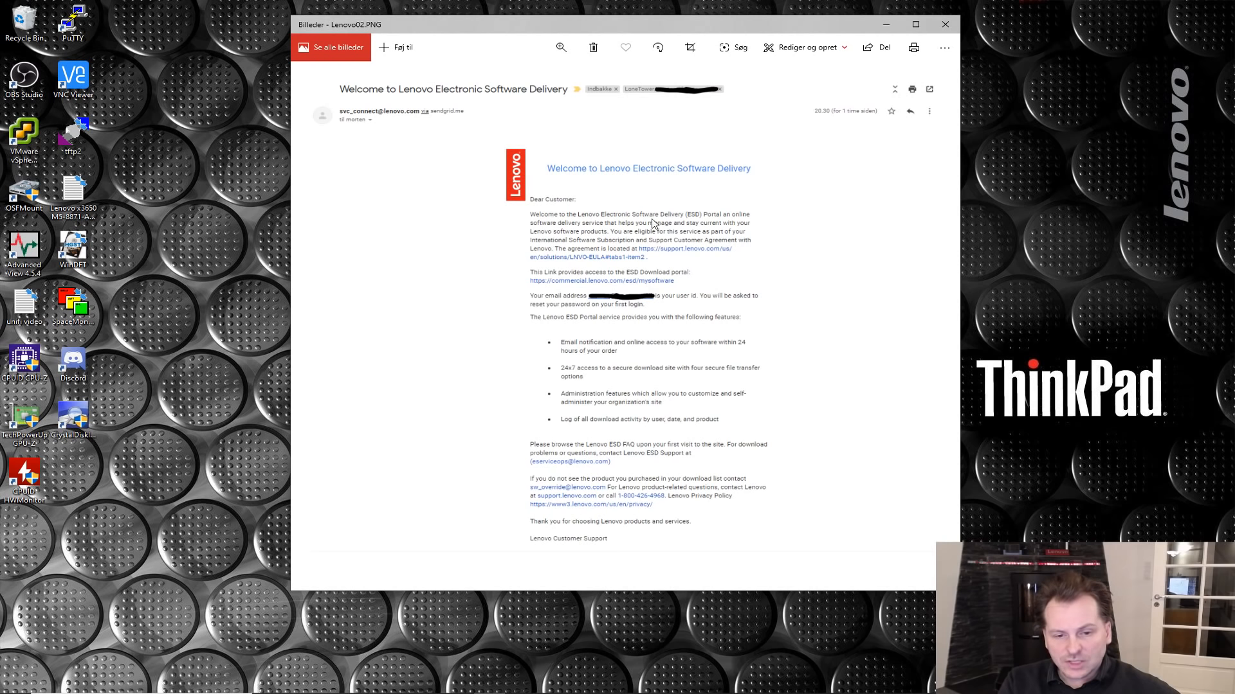
{"action": "key", "text": "Right"}
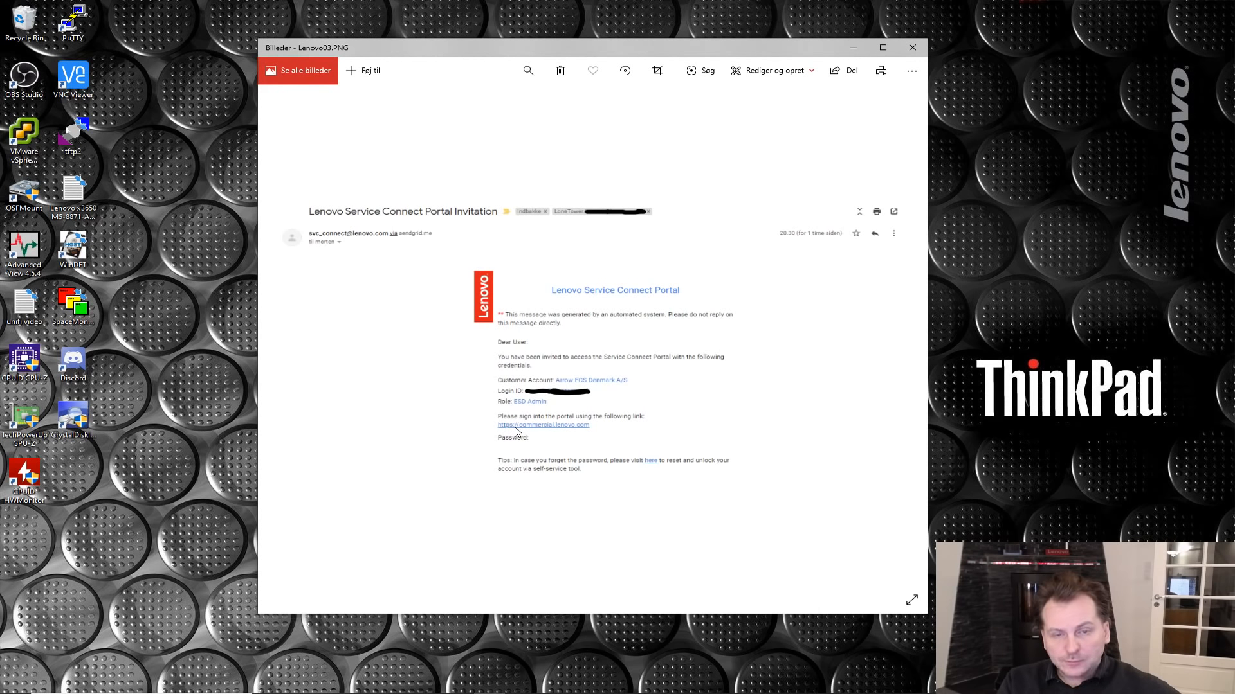
{"action": "left_click", "coordinate": [914, 49]}
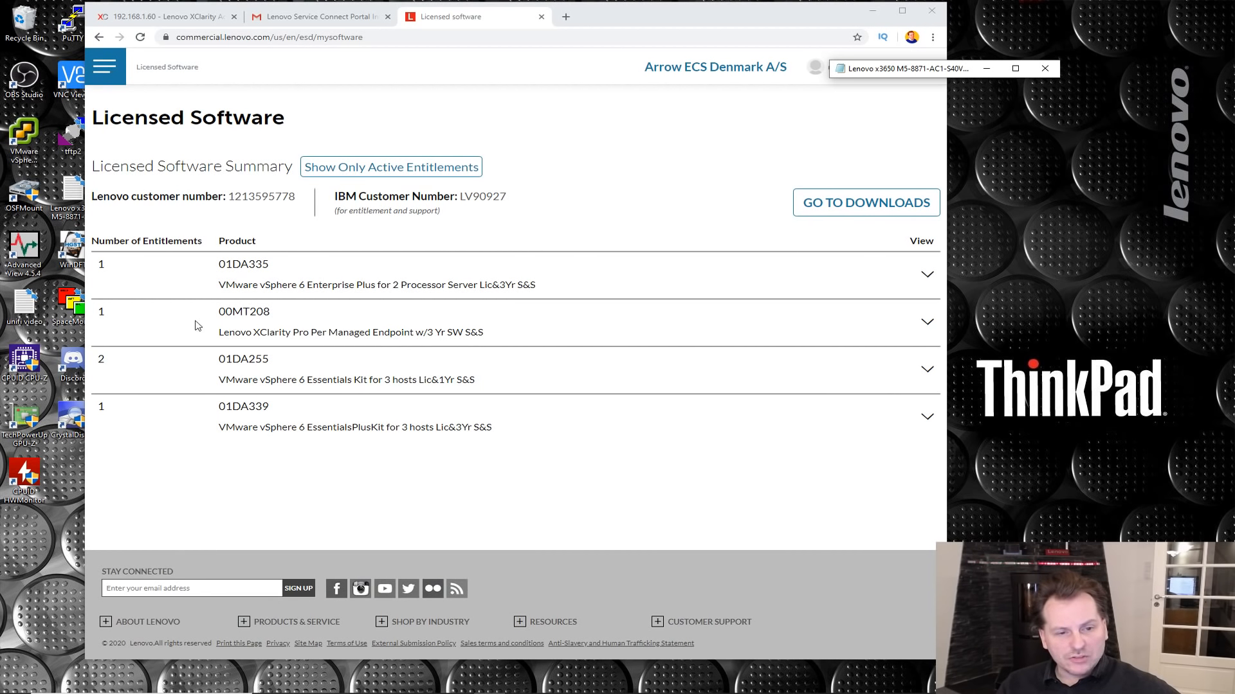
- Show the entitlement details for 00MT208 Lenovo XClarity Pro and open the software downloads catalog
{"action": "left_click", "coordinate": [926, 321]}
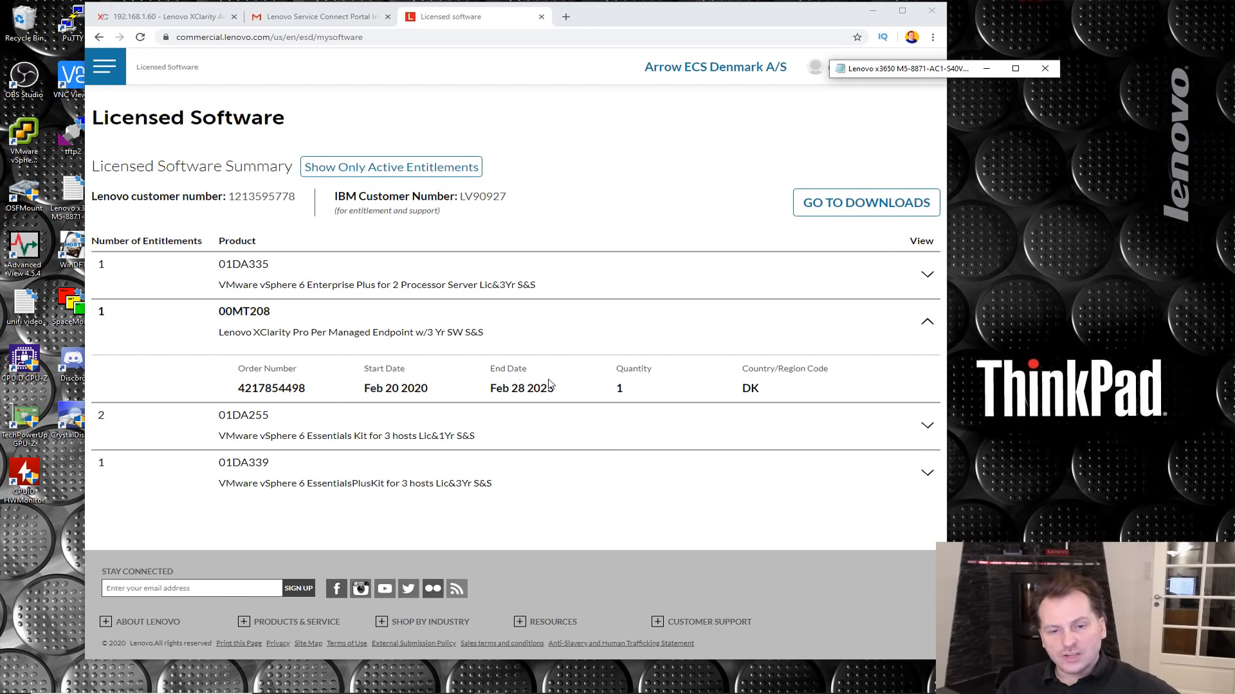
{"action": "left_click", "coordinate": [867, 204]}
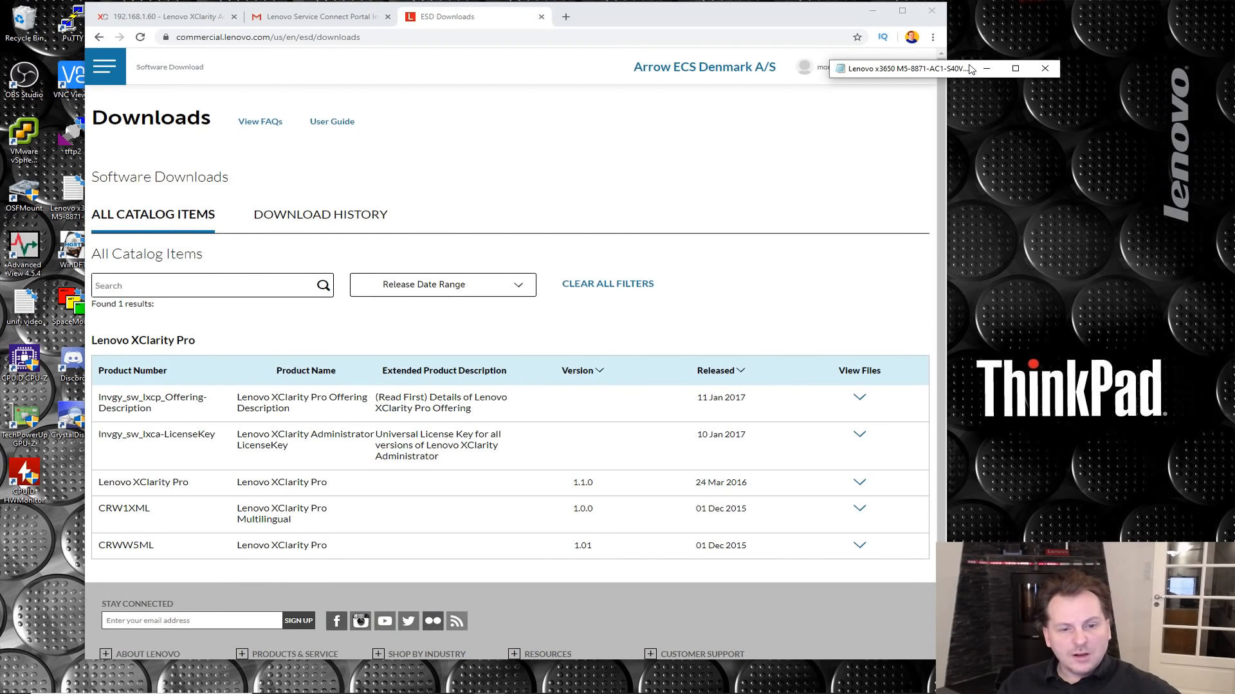
{"action": "scroll", "coordinate": [817, 500], "scroll_direction": "down", "scroll_amount": 1}
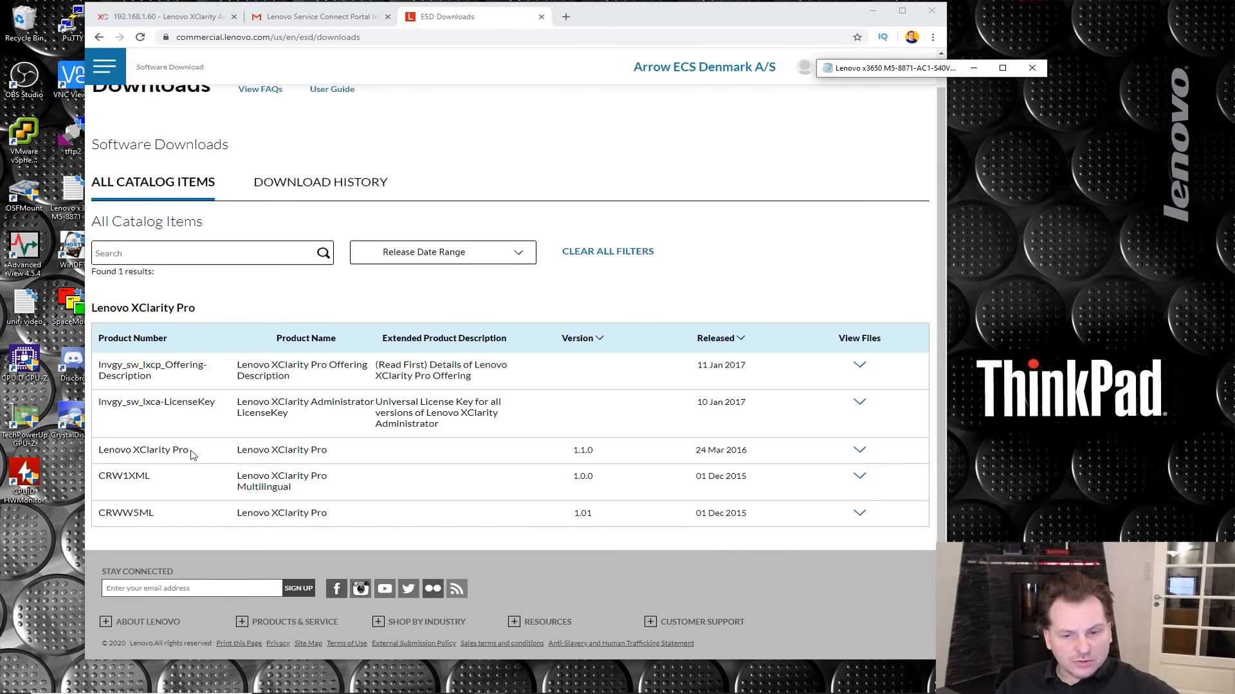
- Inspect the individual downloads of Lenovo XClarity Pro 1.1.0 and download the license files from the Invgy_sw_lxca-LicenseKey item
{"action": "left_click", "coordinate": [859, 451]}
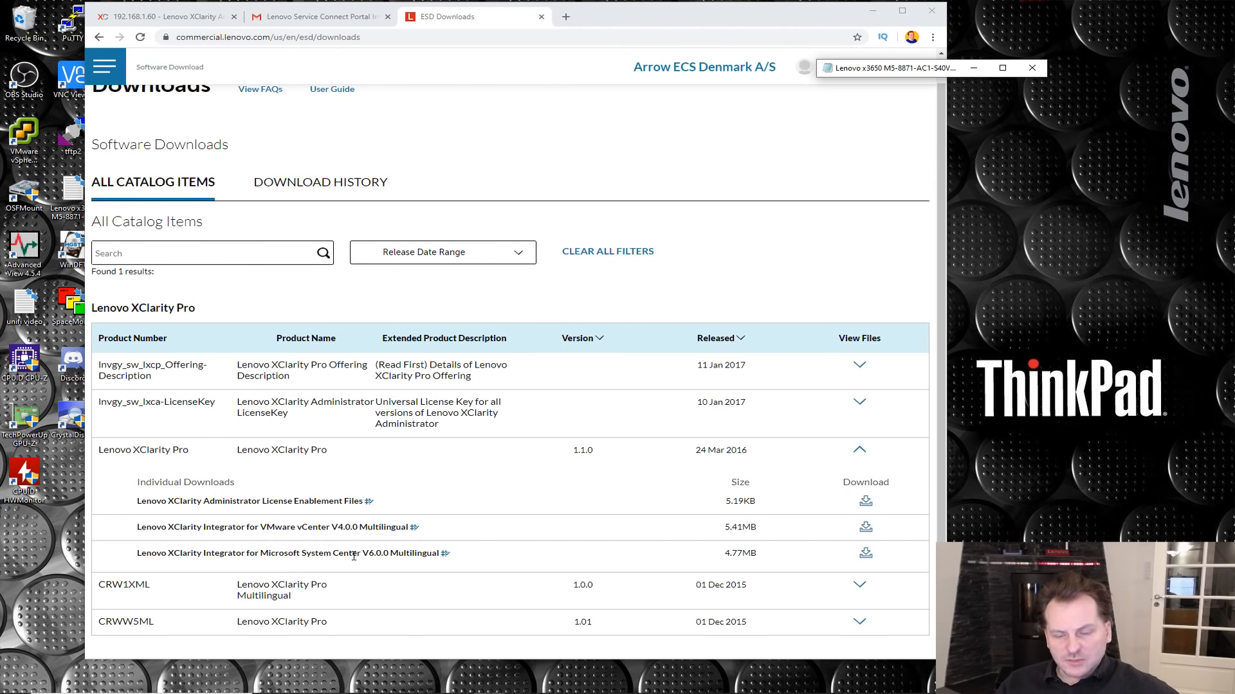
{"action": "left_click", "coordinate": [861, 452]}
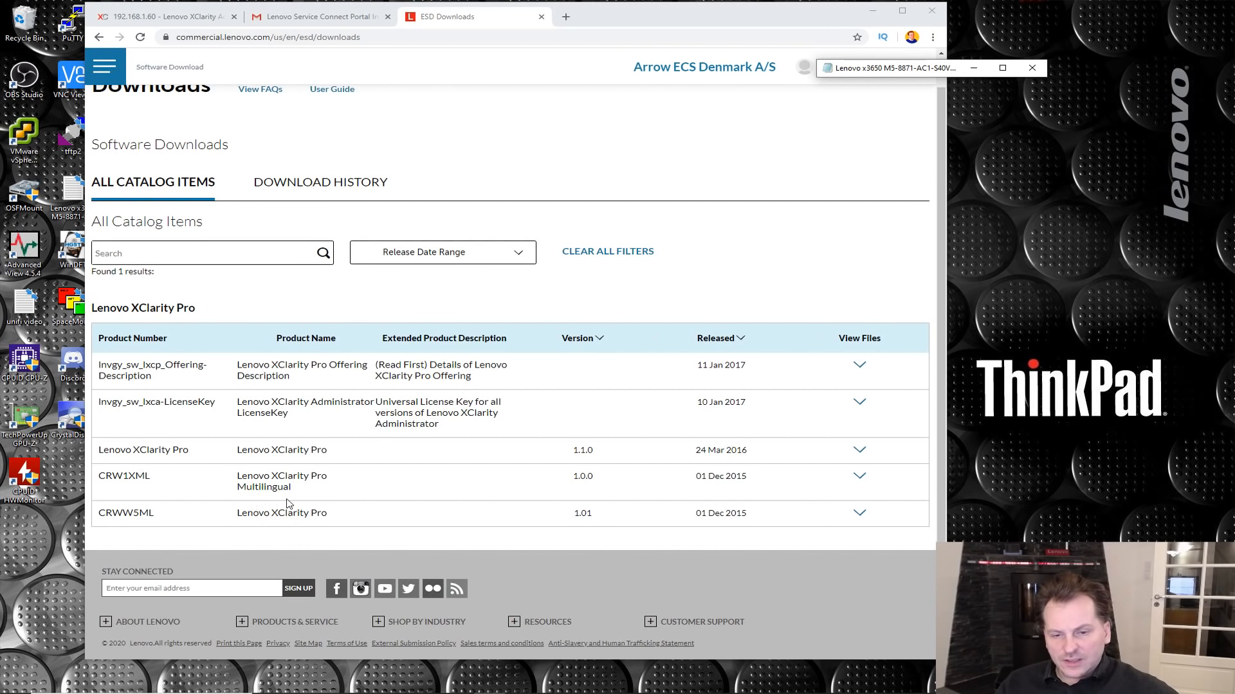
{"action": "left_click", "coordinate": [859, 404]}
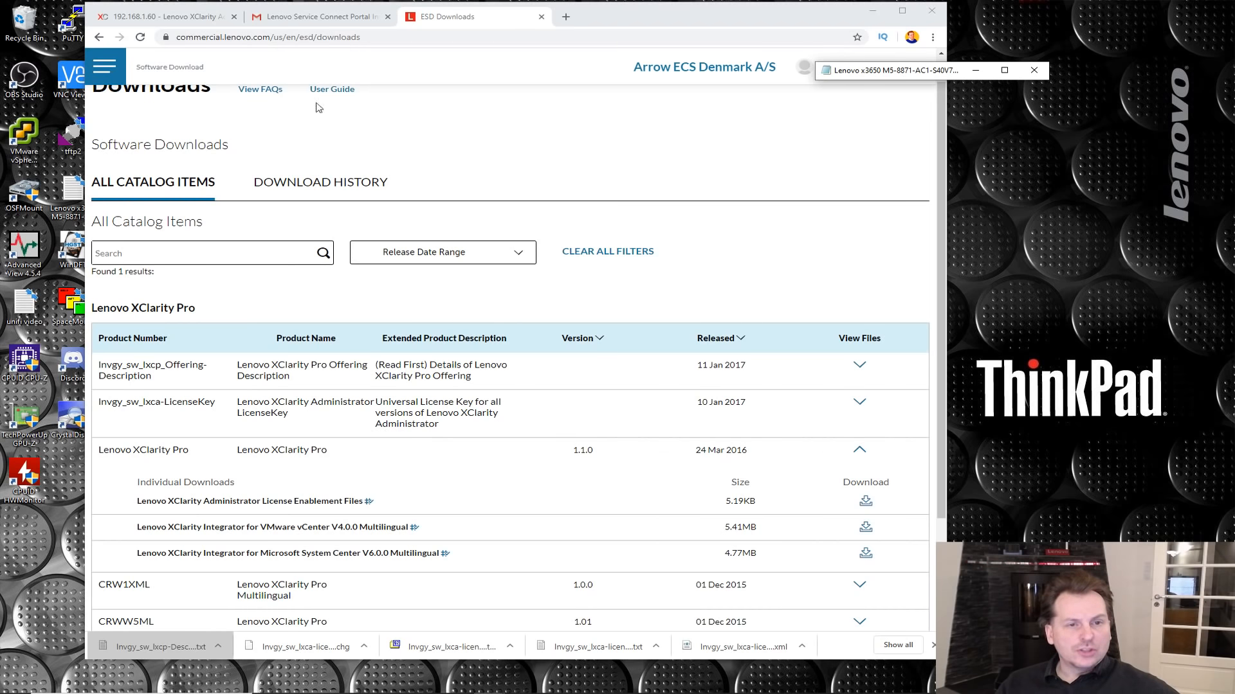
- Switch to XClarity Administrator, dismiss the free-trial notice and list the servers with normal status
{"action": "left_click", "coordinate": [146, 20]}
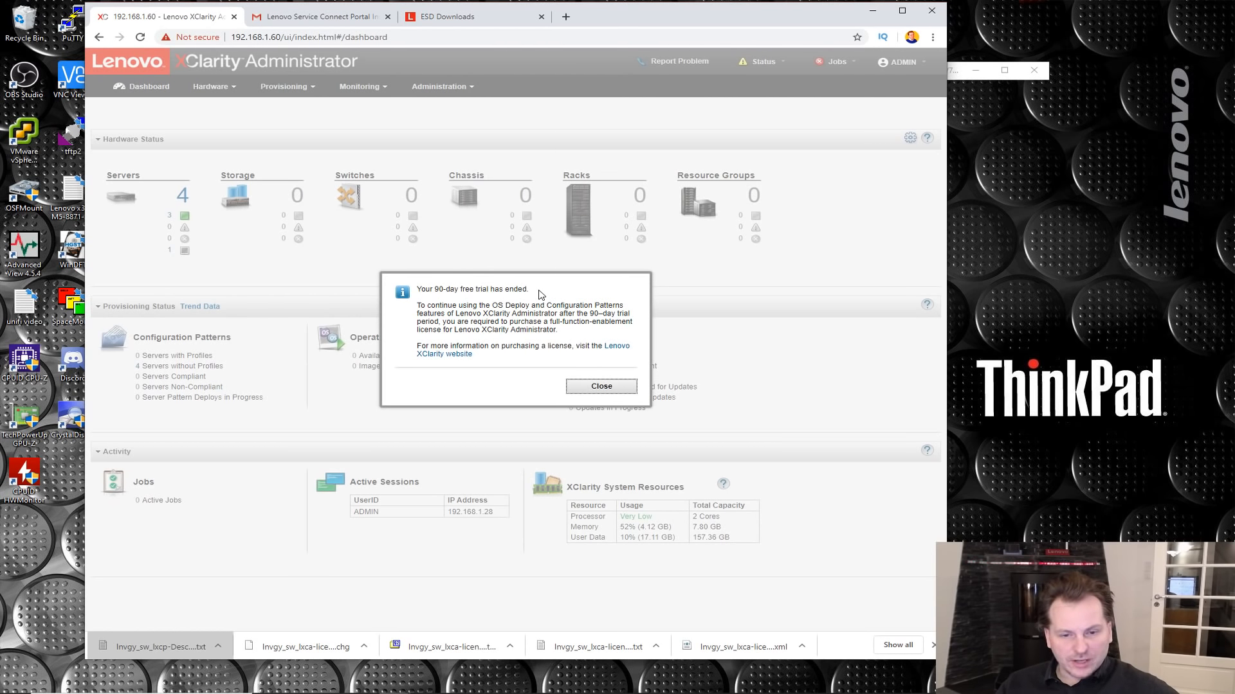
{"action": "left_click", "coordinate": [589, 389]}
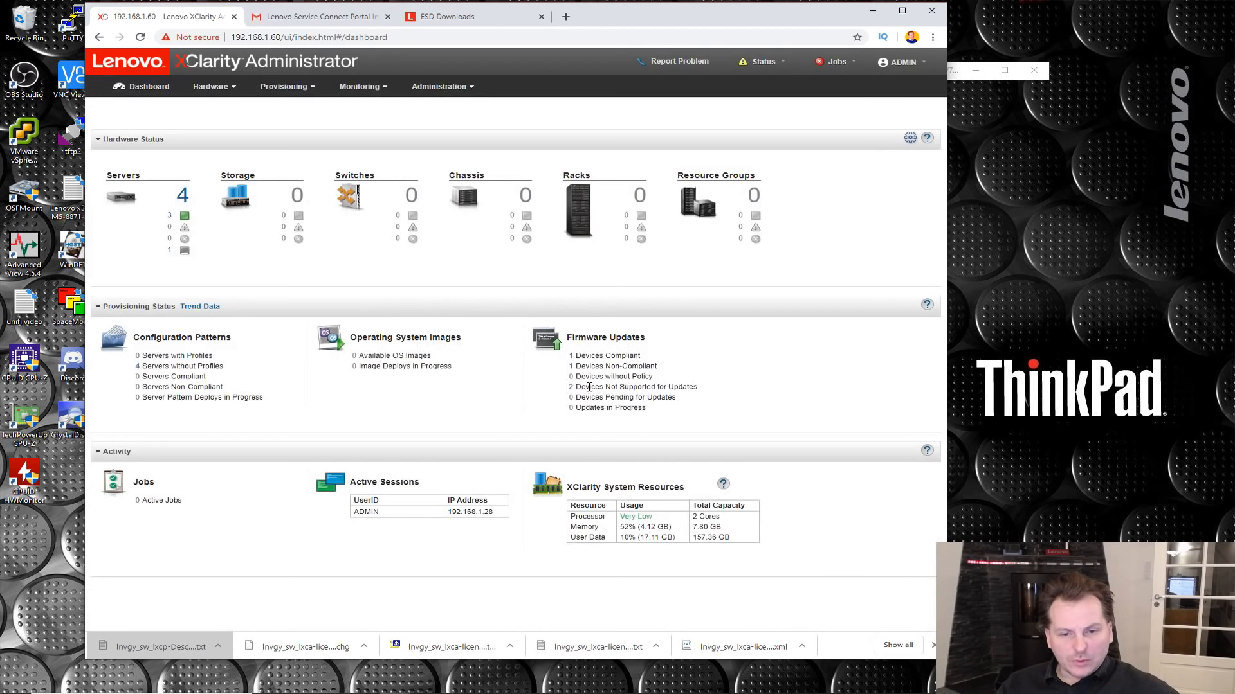
{"action": "left_click", "coordinate": [169, 216]}
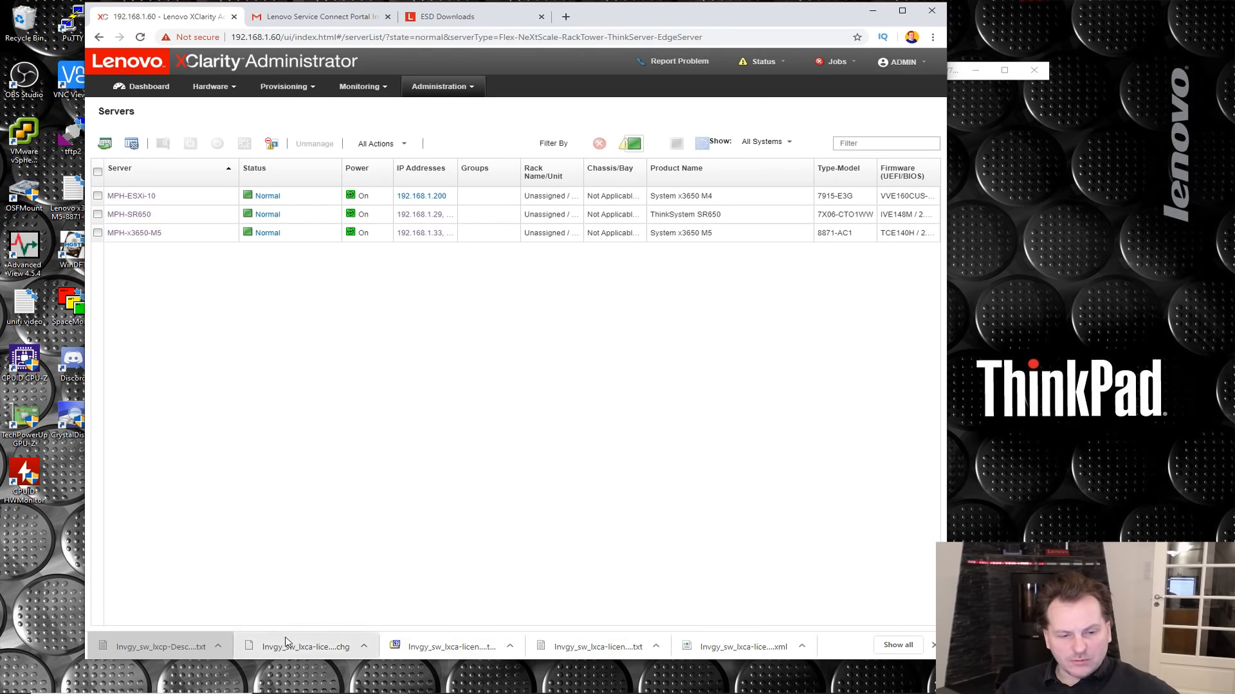
- Import the CHG, TGZ, TXT and XML files of Invgy_sw_lxca-license_anyos_noarch from Downloads as a management server update
{"action": "left_click", "coordinate": [473, 91]}
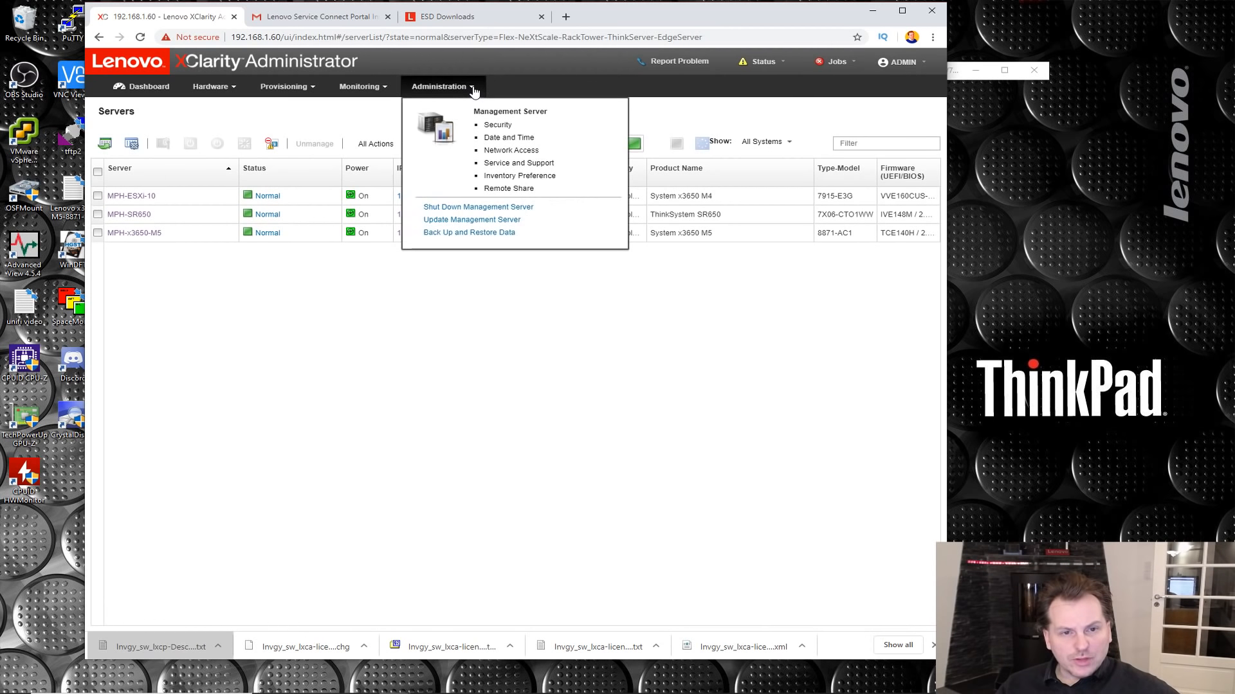
{"action": "left_click", "coordinate": [458, 222]}
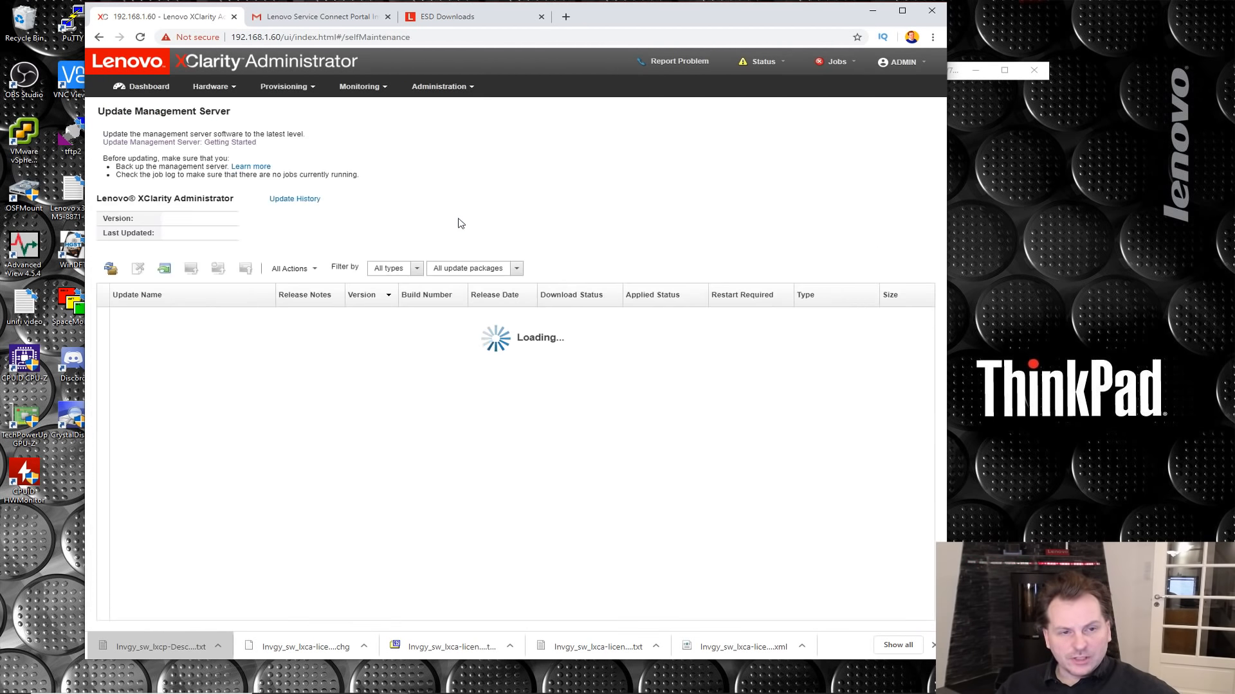
{"action": "left_click", "coordinate": [164, 265]}
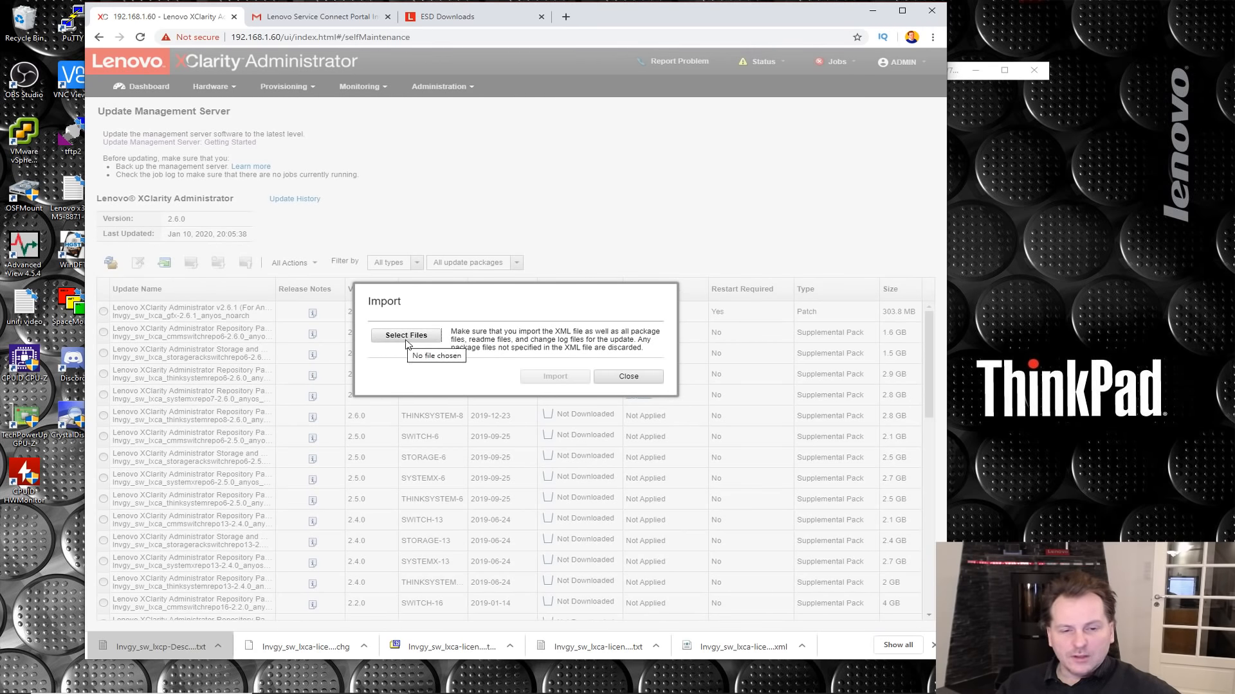
{"action": "left_click", "coordinate": [405, 338]}
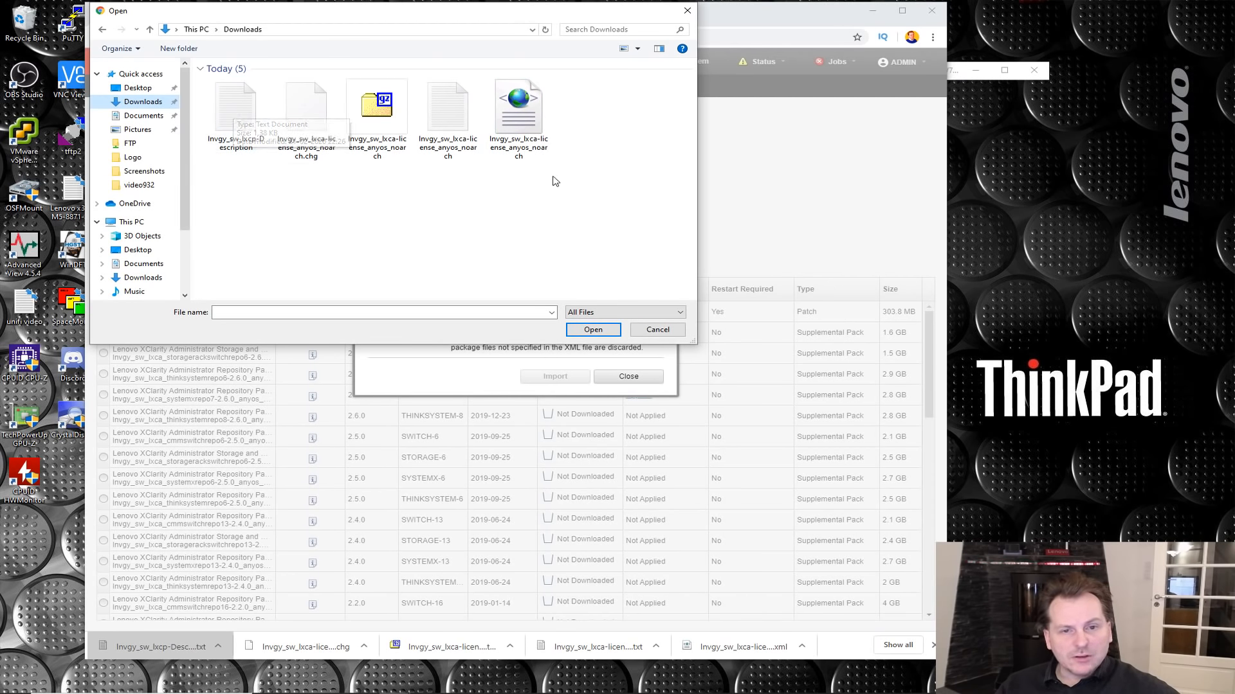
{"action": "left_click_drag", "start_coordinate": [566, 181], "coordinate": [295, 105]}
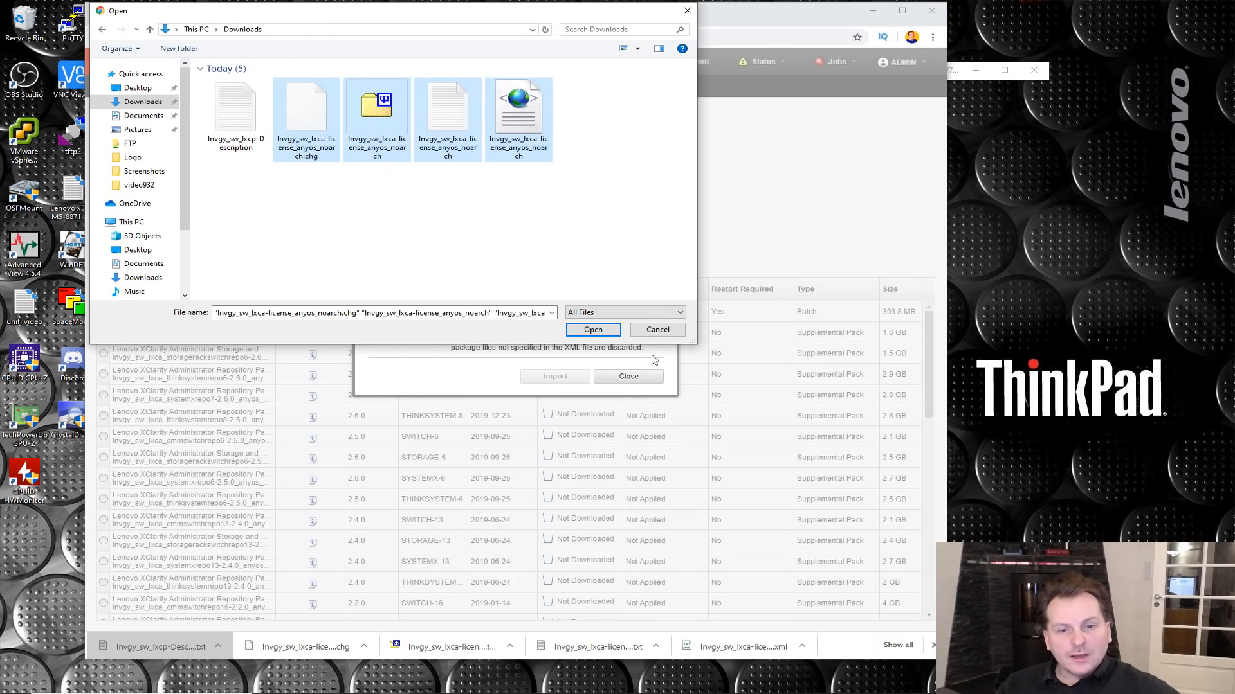
{"action": "left_click", "coordinate": [590, 330]}
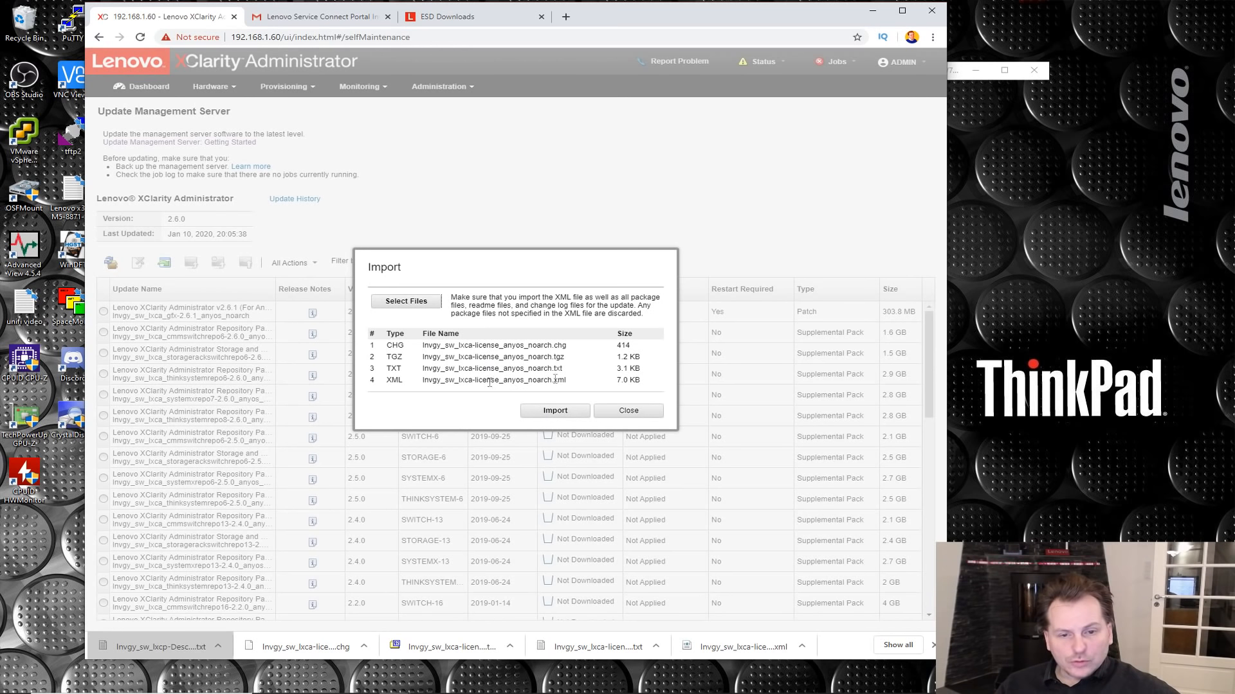
{"action": "left_click", "coordinate": [556, 413]}
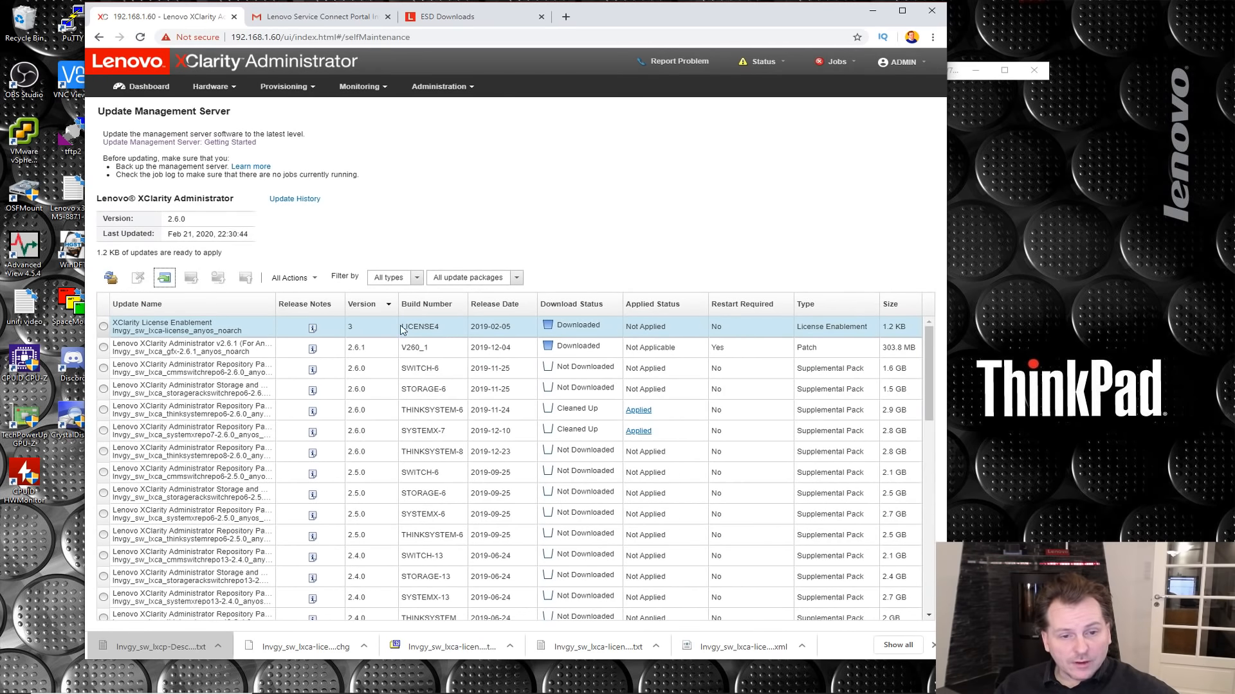
- Apply the XClarity License Enablement update, build LICENSE4, to the management server and accept its license agreement
{"action": "left_click_drag", "start_coordinate": [403, 327], "coordinate": [439, 328]}
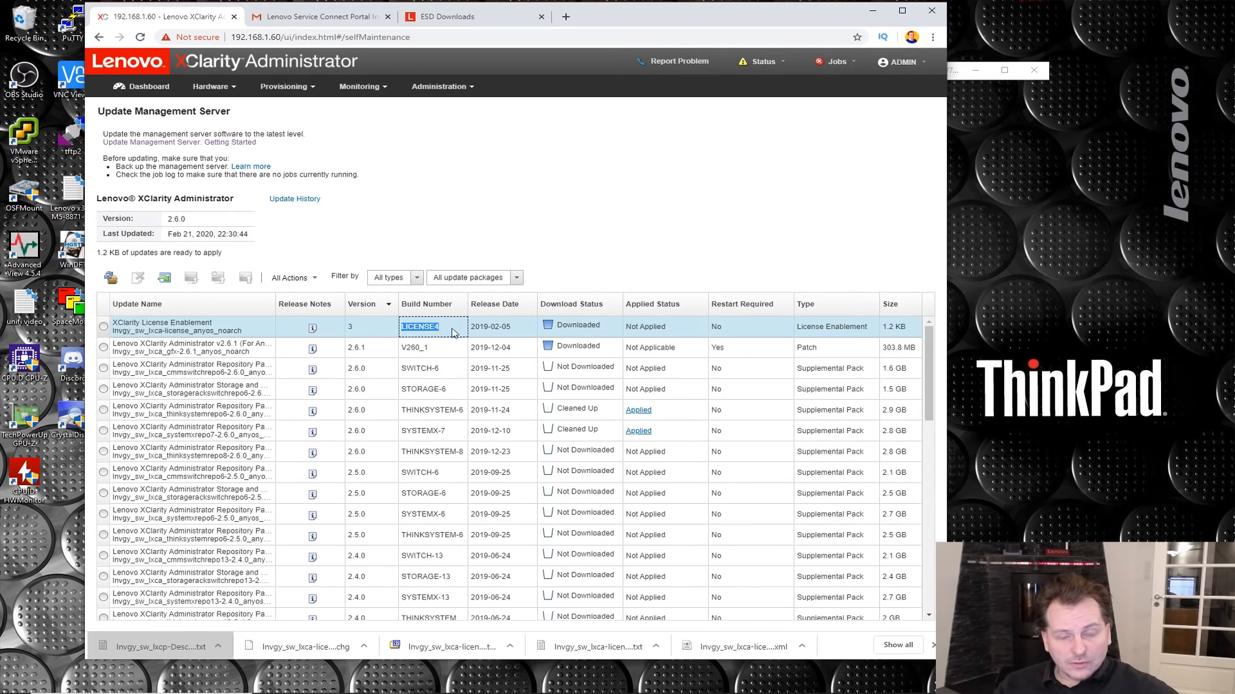
{"action": "left_click", "coordinate": [104, 327]}
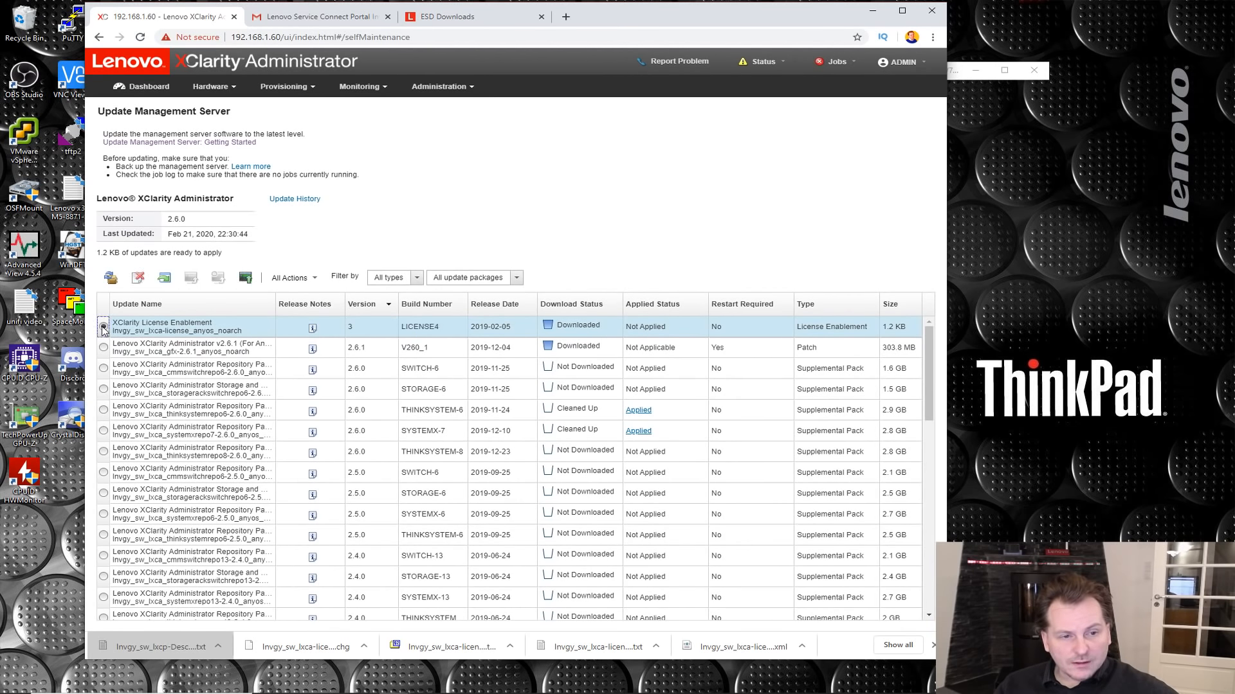
{"action": "left_click", "coordinate": [245, 280]}
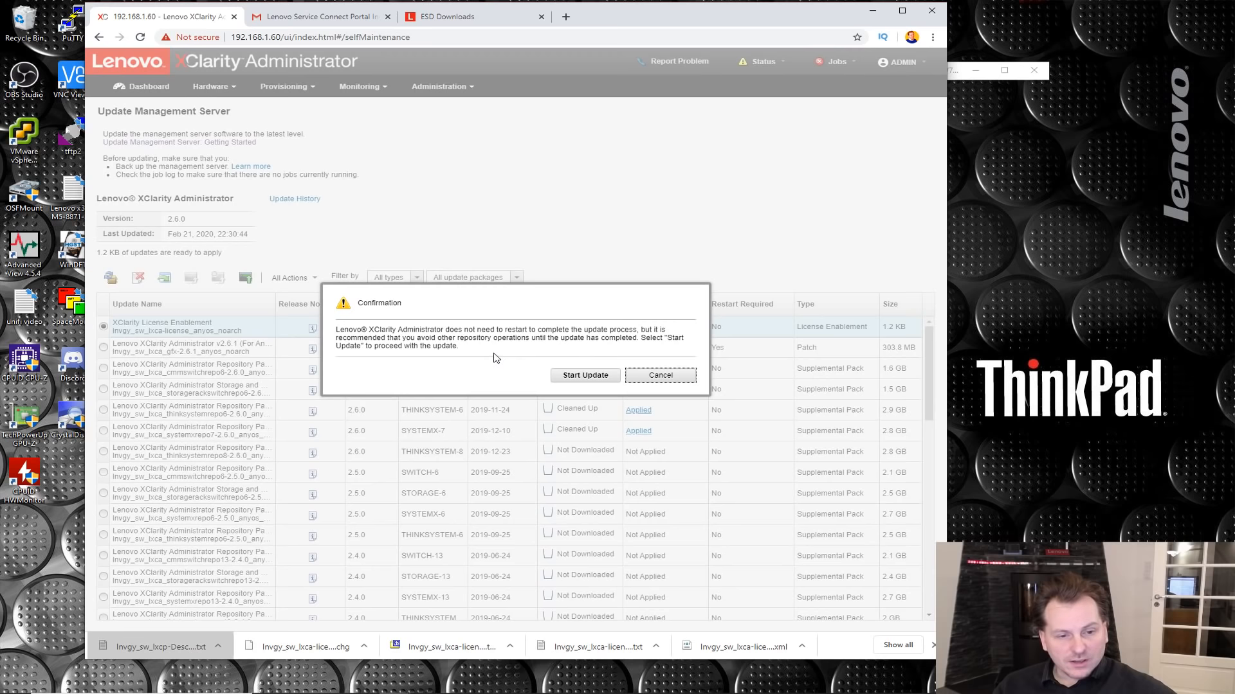
{"action": "left_click", "coordinate": [566, 375]}
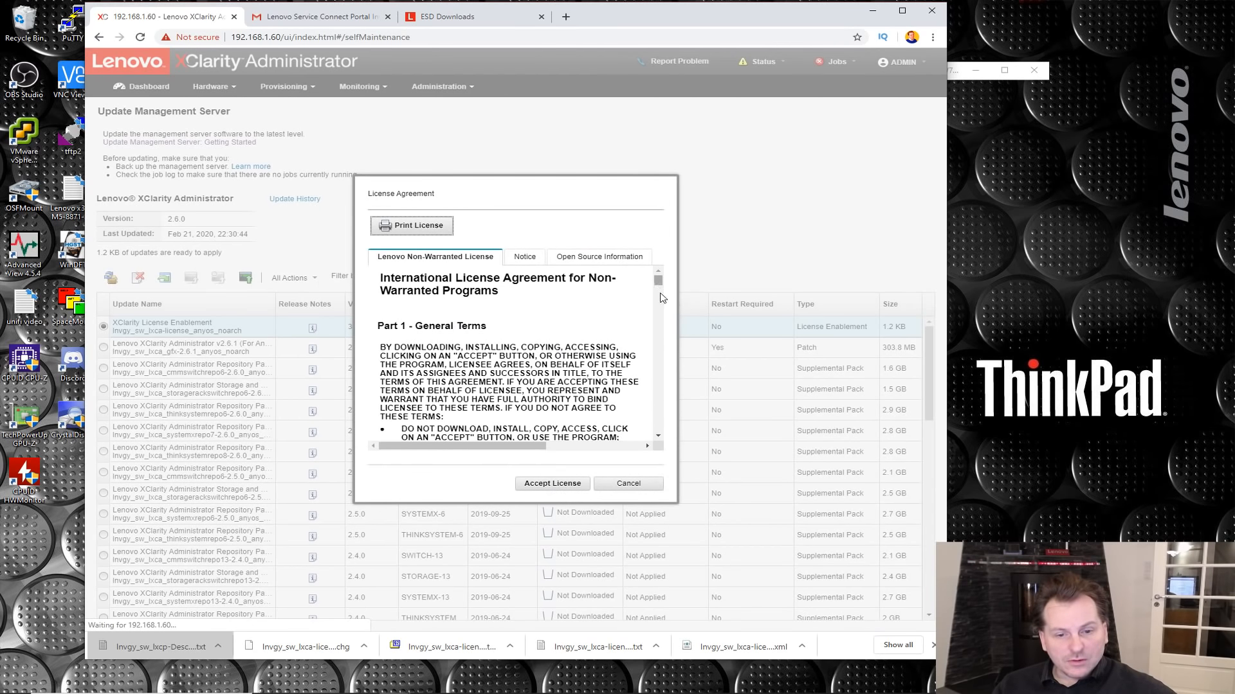
{"action": "left_click_drag", "start_coordinate": [658, 283], "coordinate": [658, 282]}
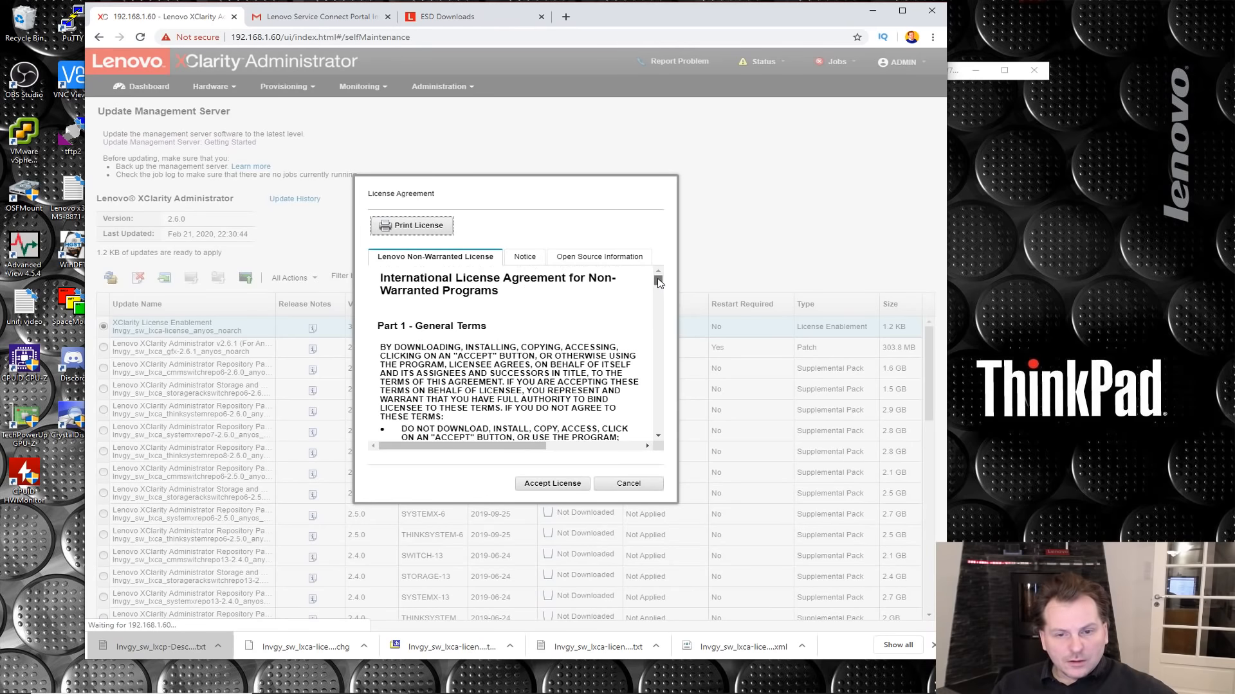
{"action": "left_click_drag", "start_coordinate": [658, 283], "coordinate": [658, 426]}
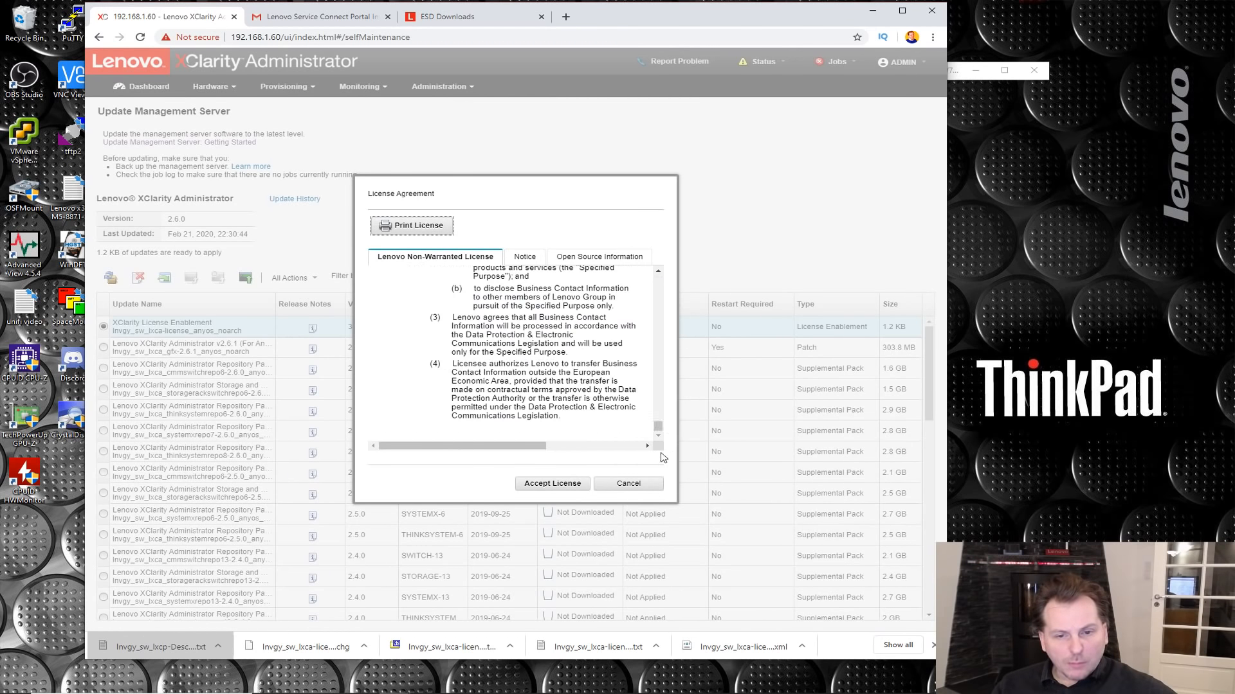
{"action": "left_click", "coordinate": [538, 487]}
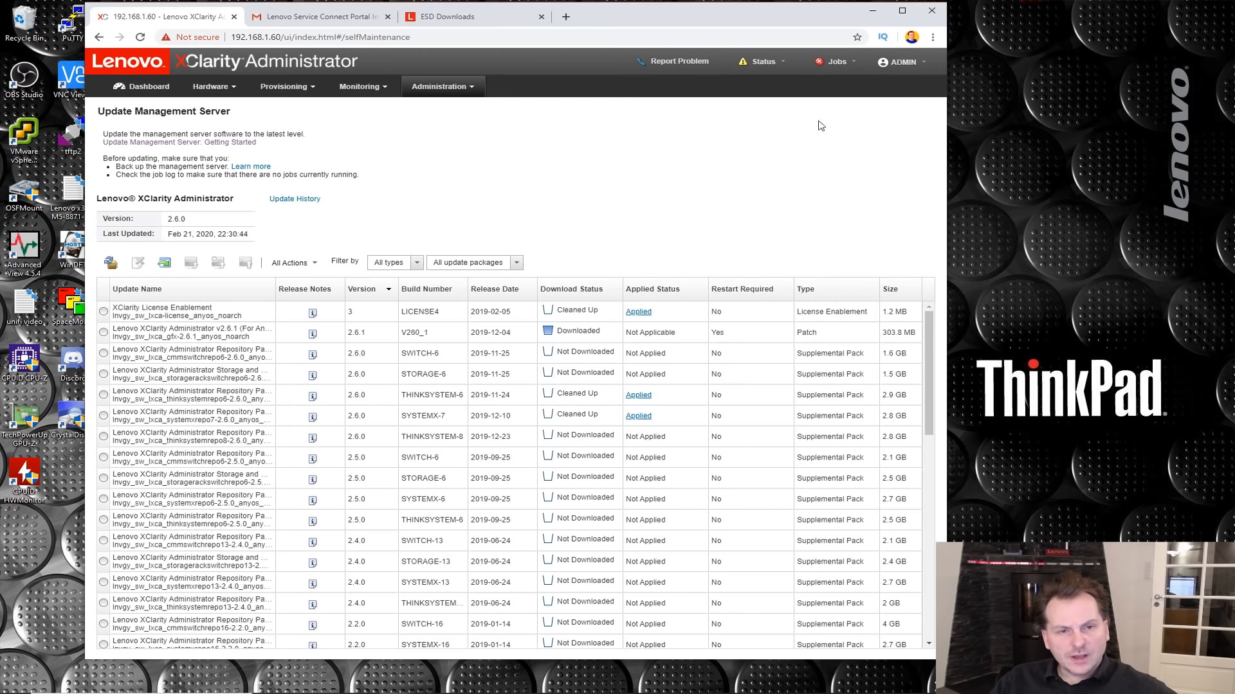
- Open the management server's update history and check the entry for XClarity License Enablement
{"action": "left_click", "coordinate": [910, 65]}
{"action": "left_click", "coordinate": [294, 199]}
{"action": "left_click_drag", "start_coordinate": [326, 393], "coordinate": [483, 476]}
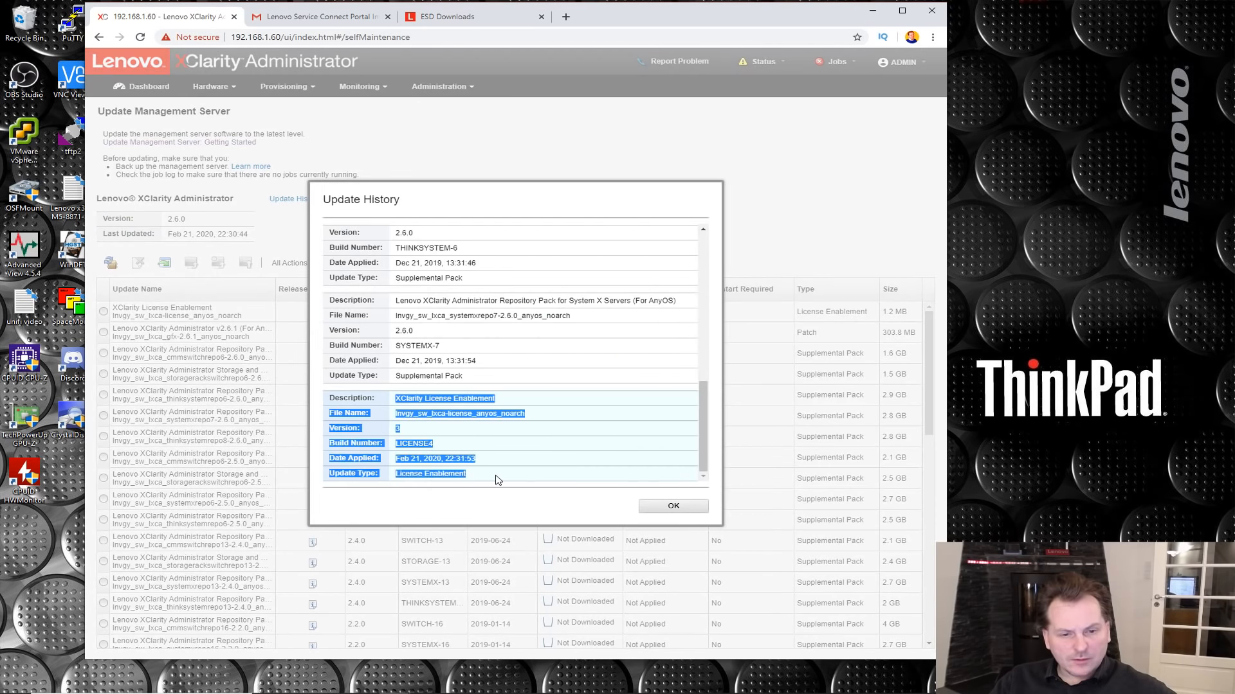
{"action": "left_click", "coordinate": [568, 456]}
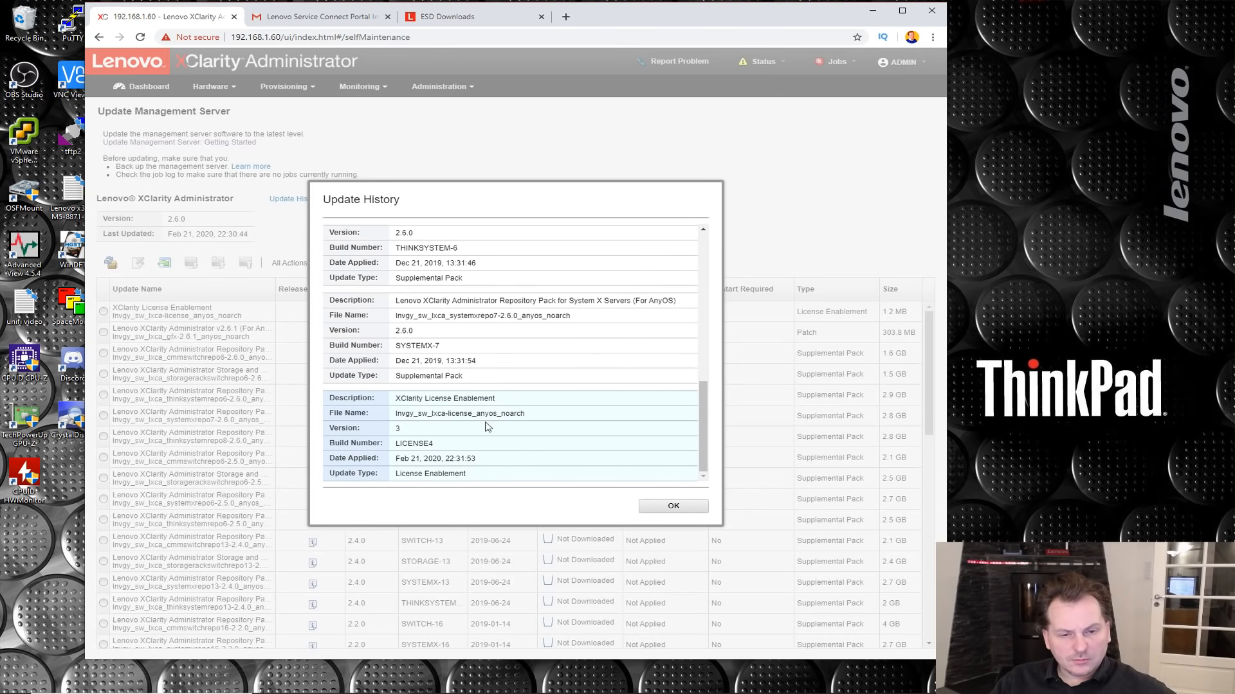
- Close the update history and review the ReadMe in the release notes of the XClarity License Enablement update
{"action": "scroll", "coordinate": [686, 483], "scroll_direction": "up", "scroll_amount": 1}
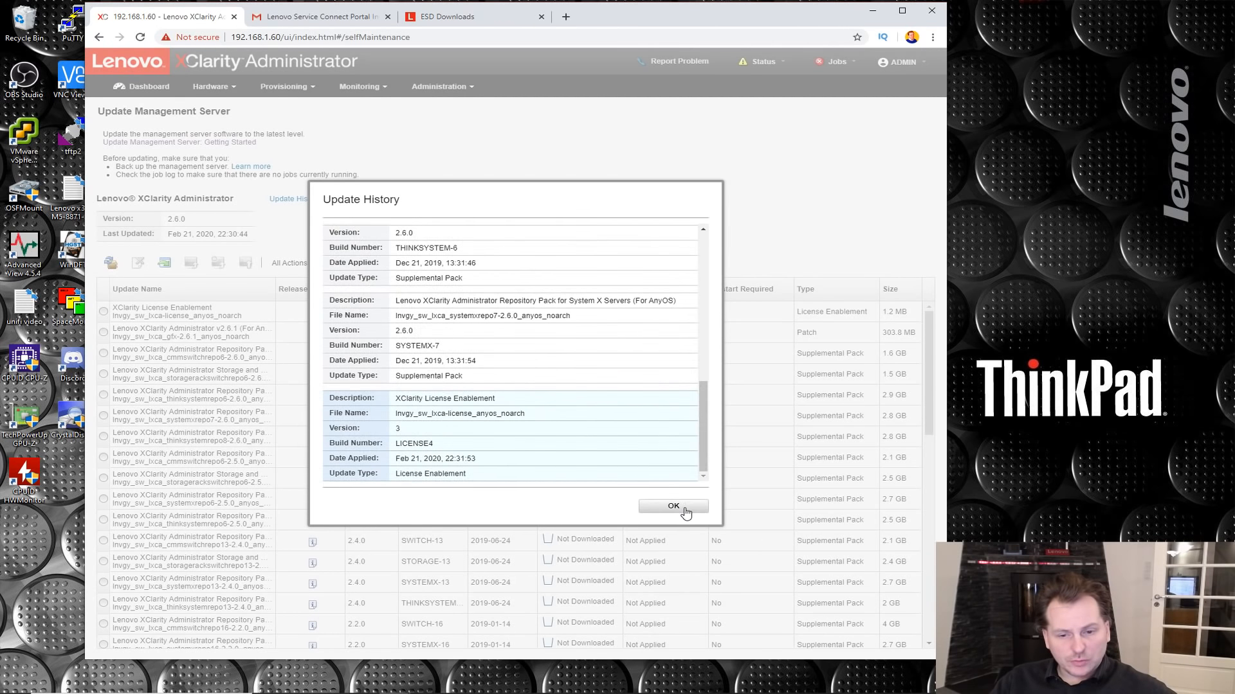
{"action": "left_click", "coordinate": [673, 507]}
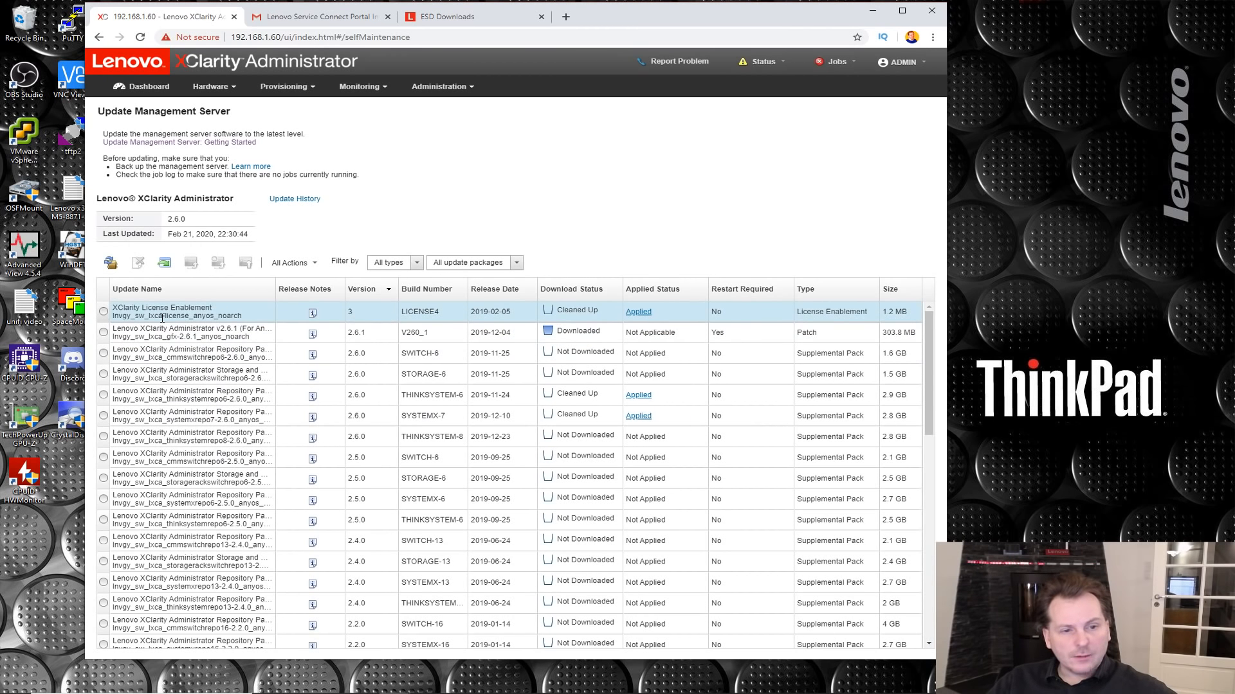
{"action": "left_click", "coordinate": [313, 314]}
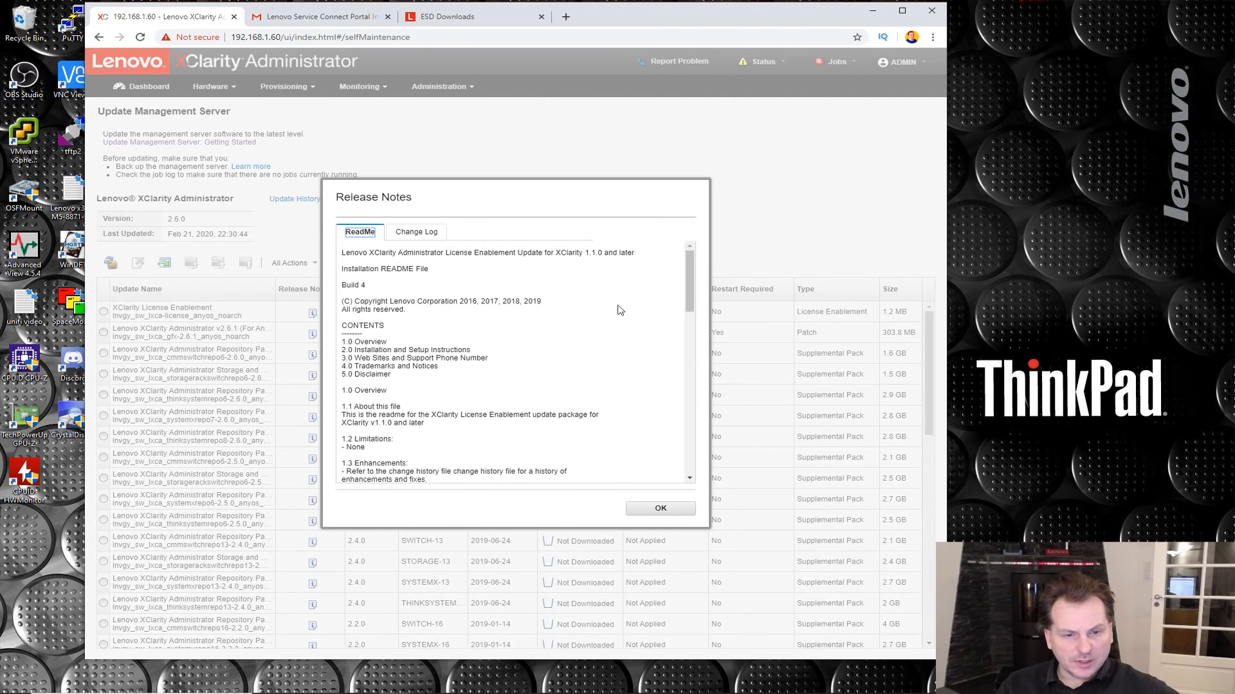
{"action": "mouse_move", "coordinate": [692, 268]}
{"action": "left_mouse_down"}
{"action": "mouse_move", "coordinate": [701, 450]}
{"action": "mouse_move", "coordinate": [699, 248]}
{"action": "left_mouse_up"}
{"action": "left_click", "coordinate": [660, 508]}
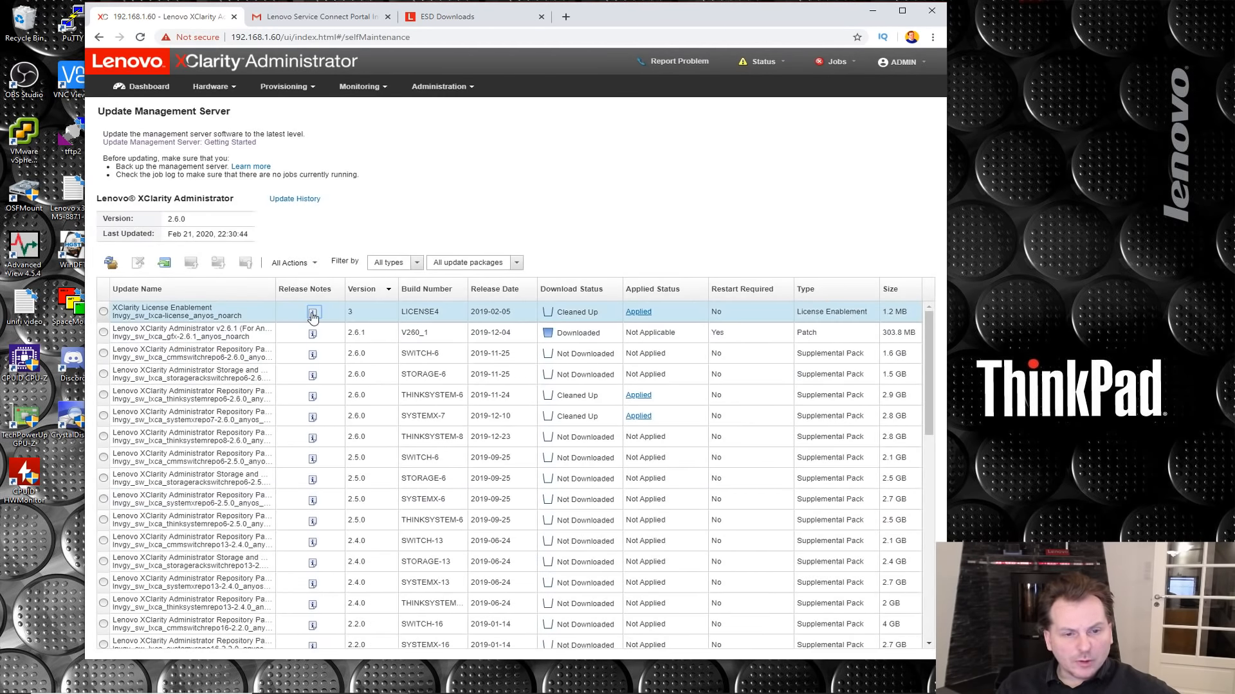
- View all jobs and inspect the details of the Update management server job
{"action": "left_click", "coordinate": [836, 65]}
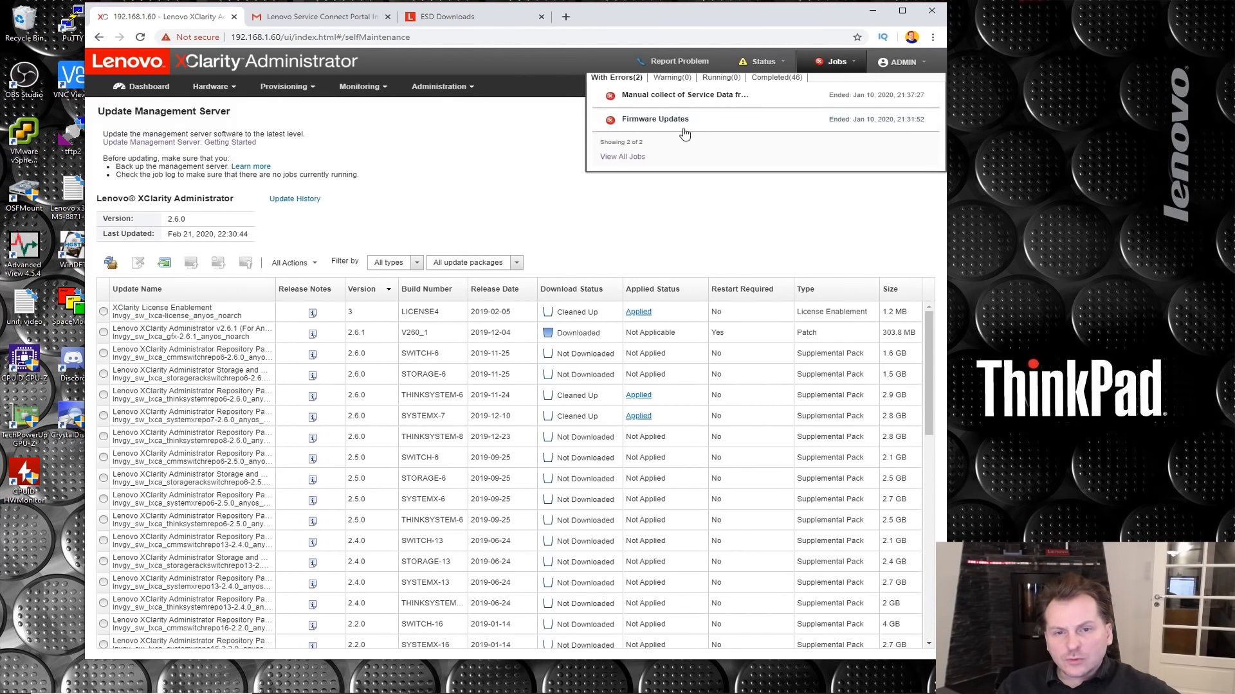
{"action": "left_click", "coordinate": [619, 159]}
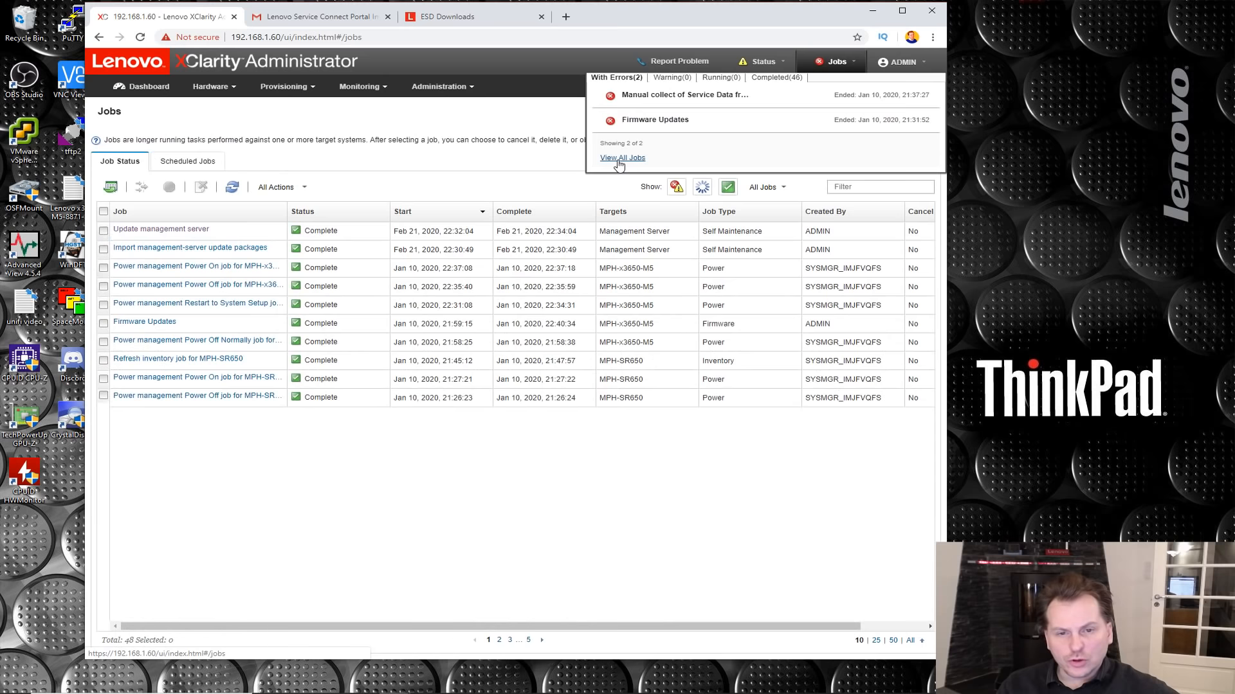
{"action": "left_click", "coordinate": [155, 232]}
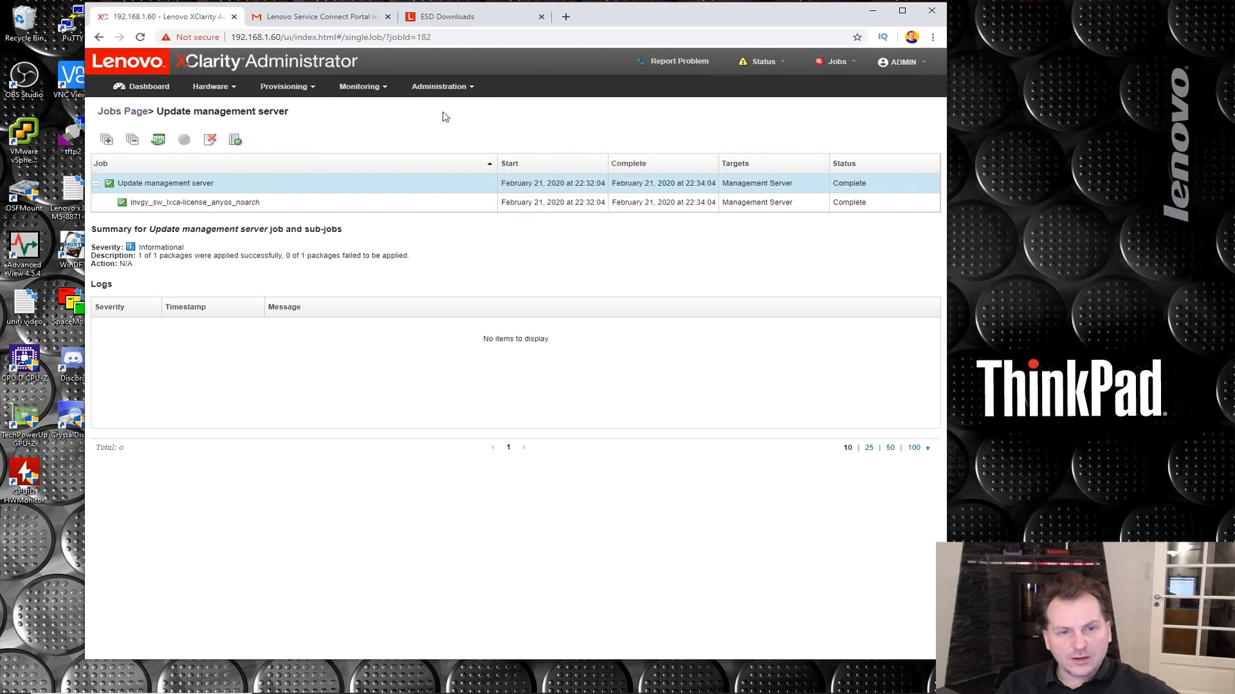
- Return to the management server updates and check the last-updated date and the release date of the v2.6.1 patch
{"action": "left_click", "coordinate": [439, 86]}
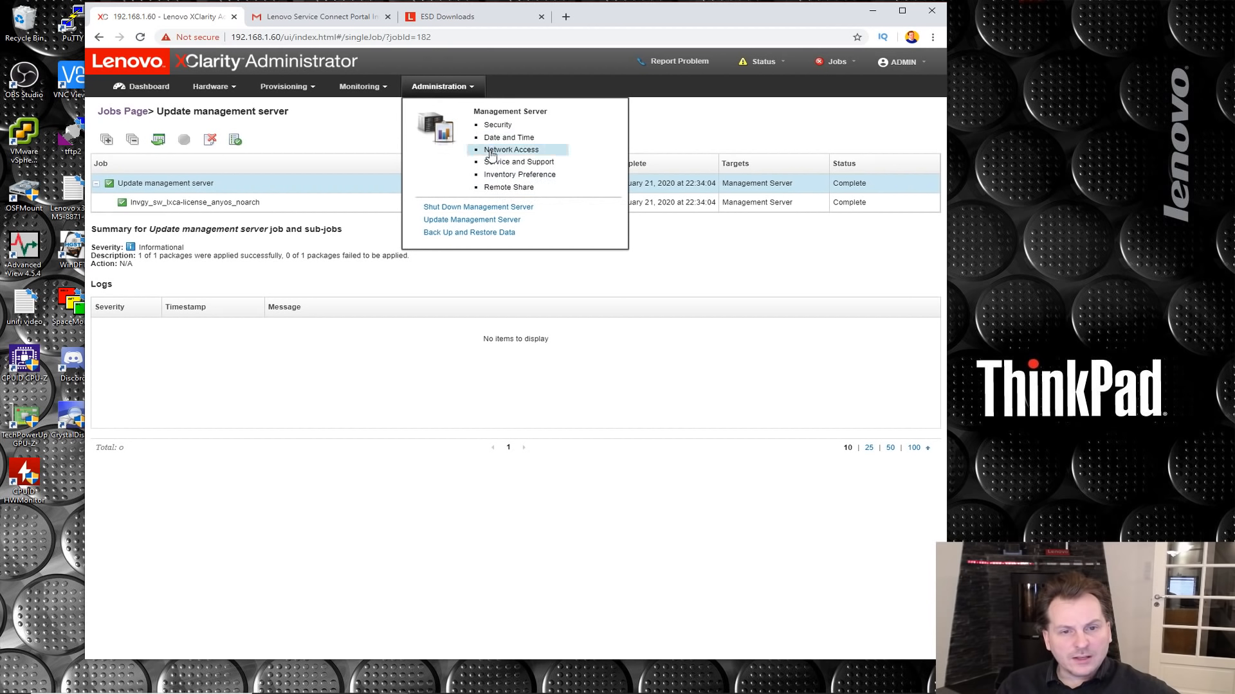
{"action": "left_click", "coordinate": [452, 221]}
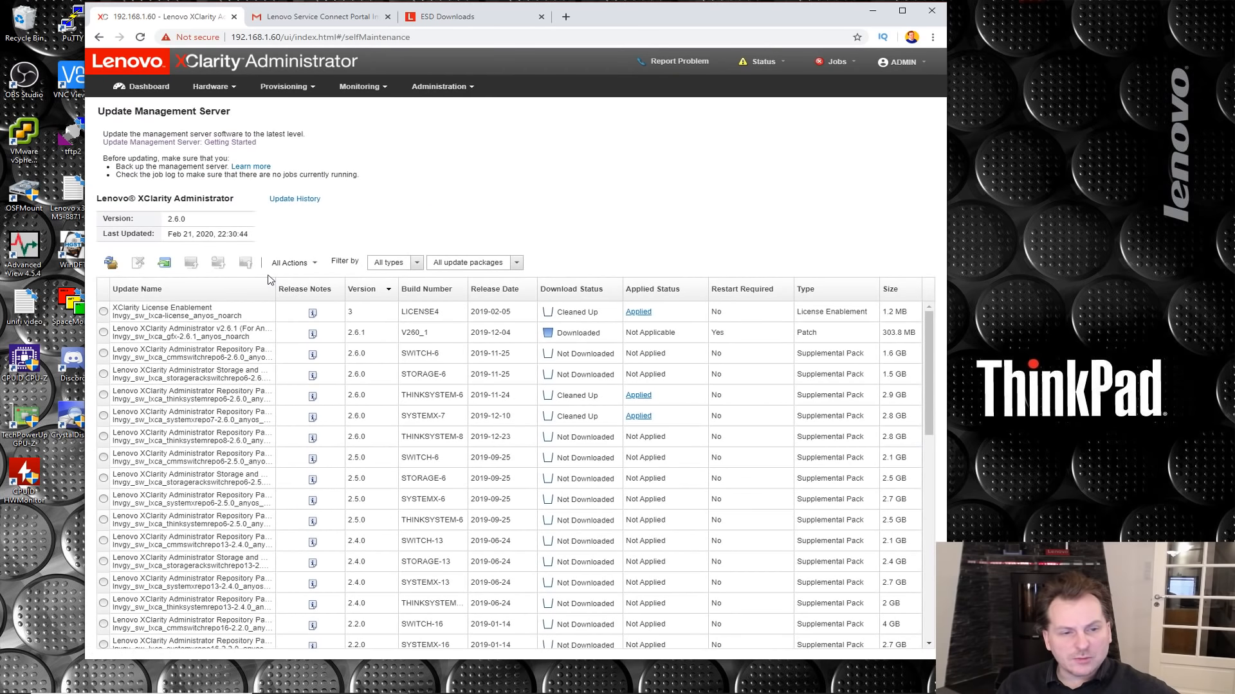
{"action": "left_click_drag", "start_coordinate": [169, 234], "coordinate": [261, 238]}
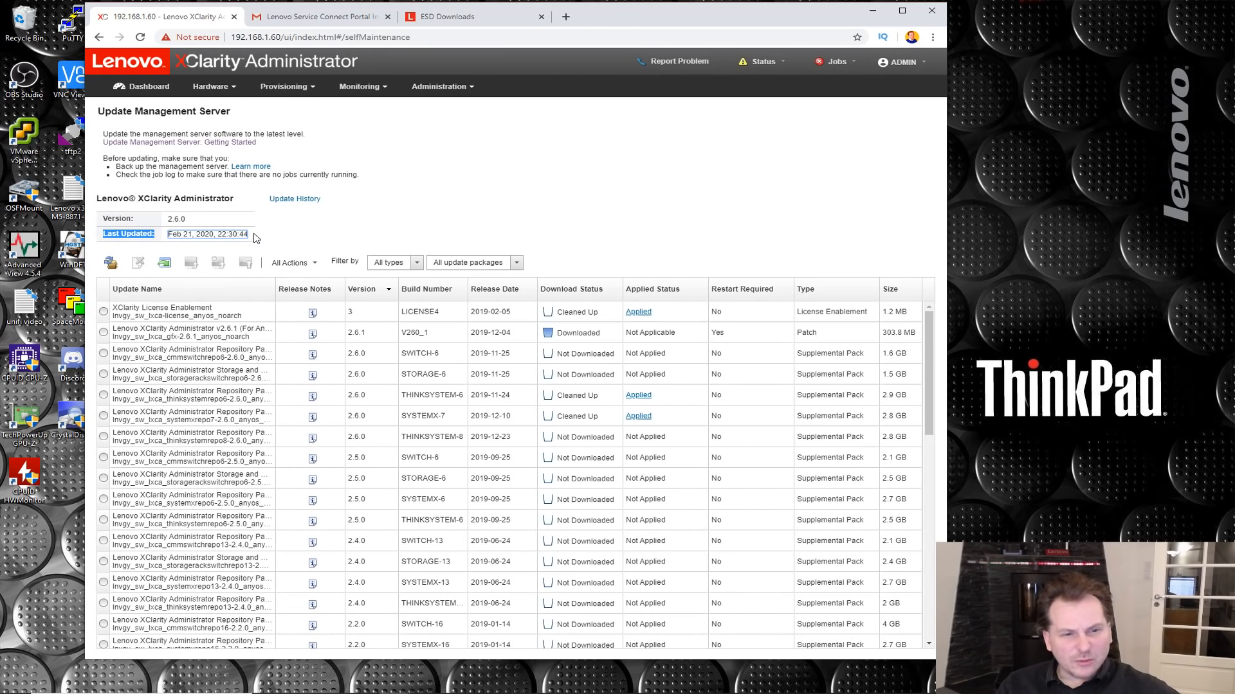
{"action": "left_click", "coordinate": [180, 234]}
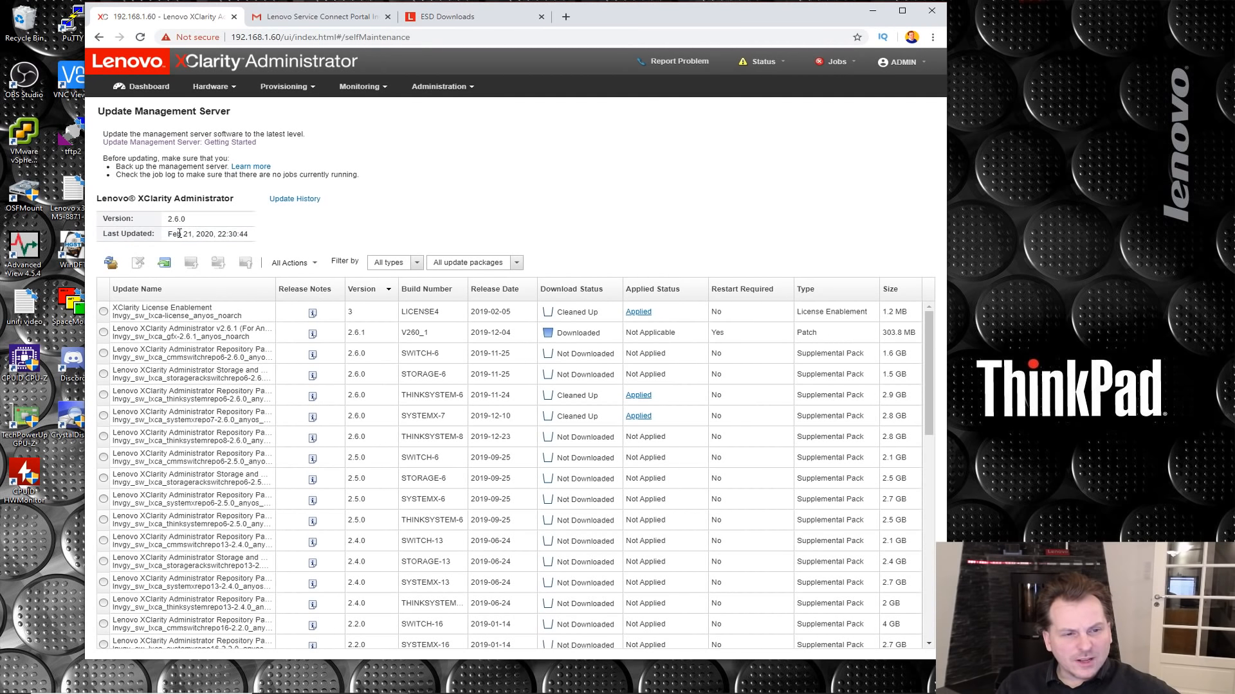
{"action": "left_click_drag", "start_coordinate": [170, 234], "coordinate": [251, 238]}
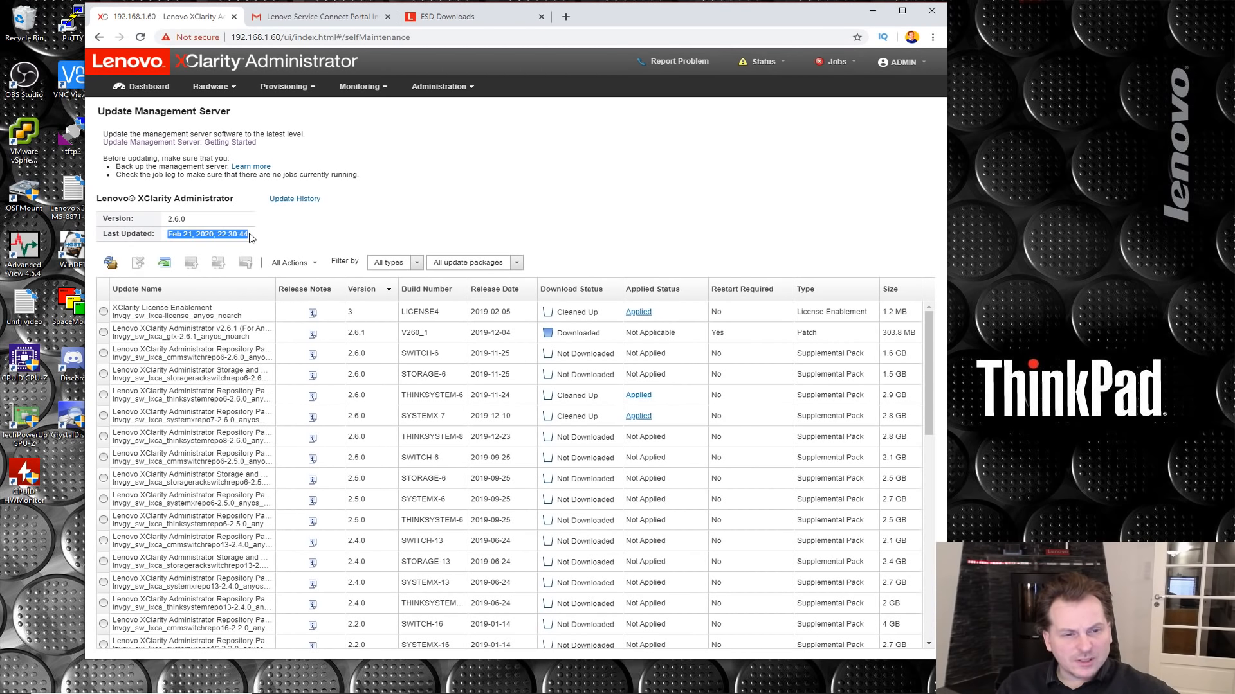
{"action": "left_click", "coordinate": [409, 231]}
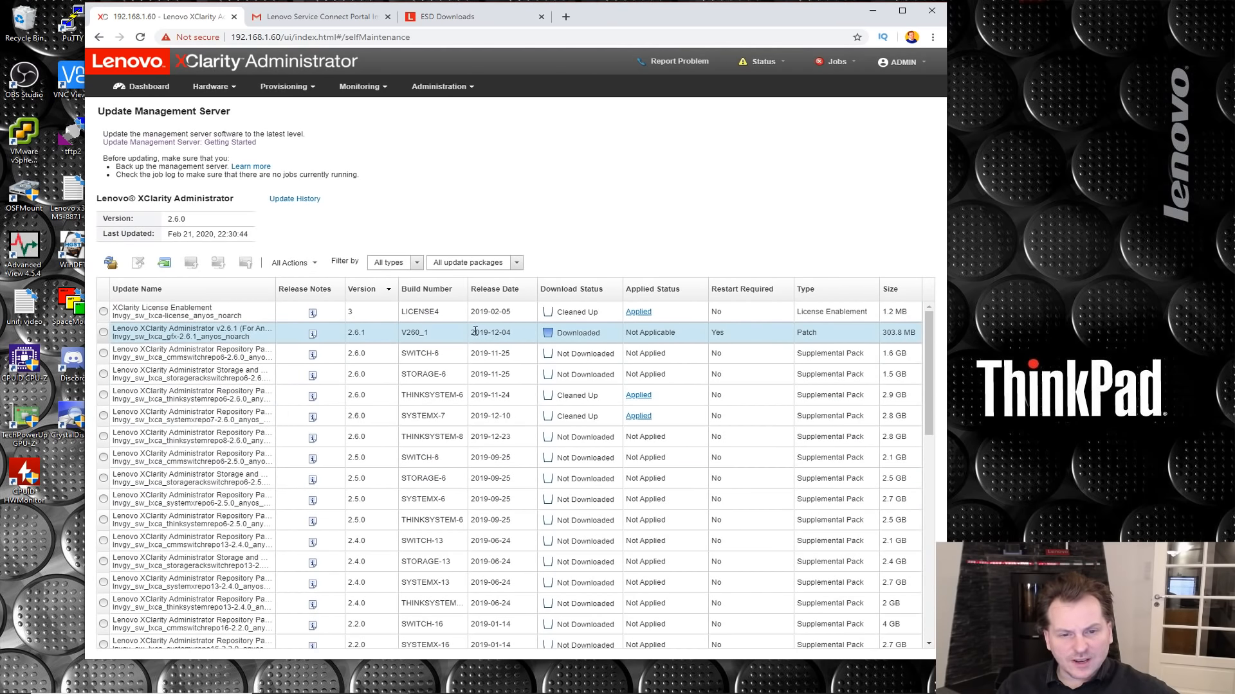
{"action": "left_click_drag", "start_coordinate": [472, 333], "coordinate": [509, 335]}
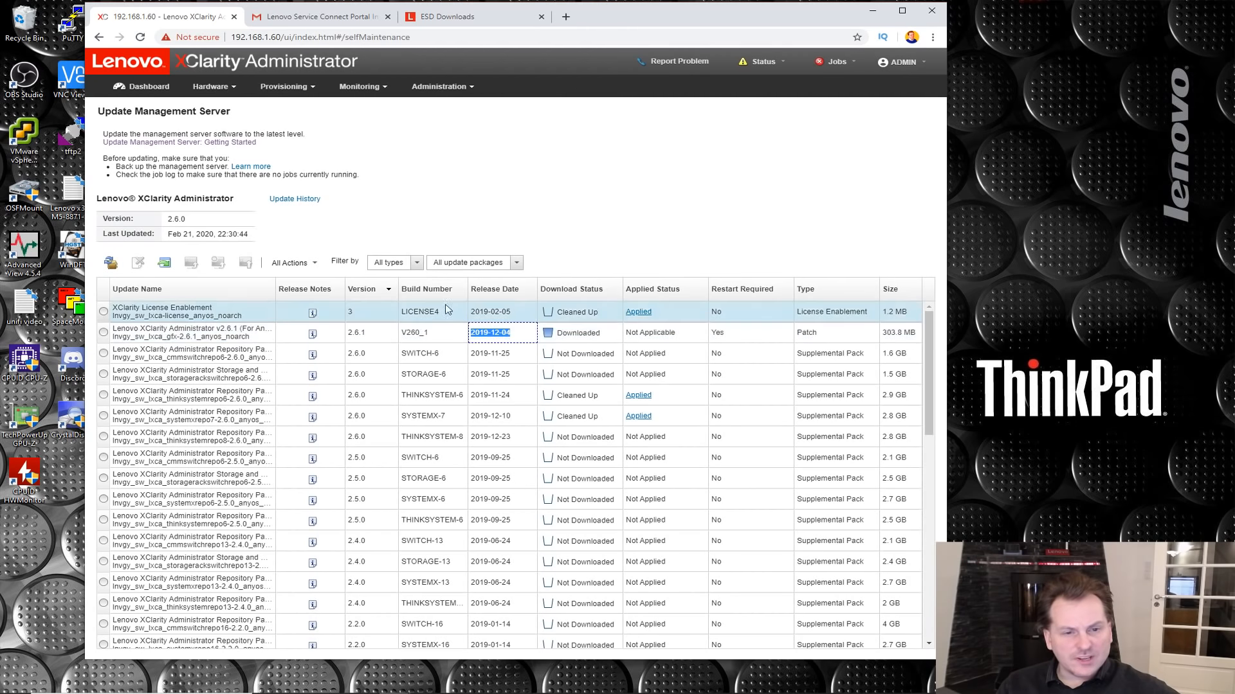
- Refresh the management server update catalog and check the build number of the XClarity Administrator v2.6.1 patch
{"action": "left_click", "coordinate": [316, 265]}
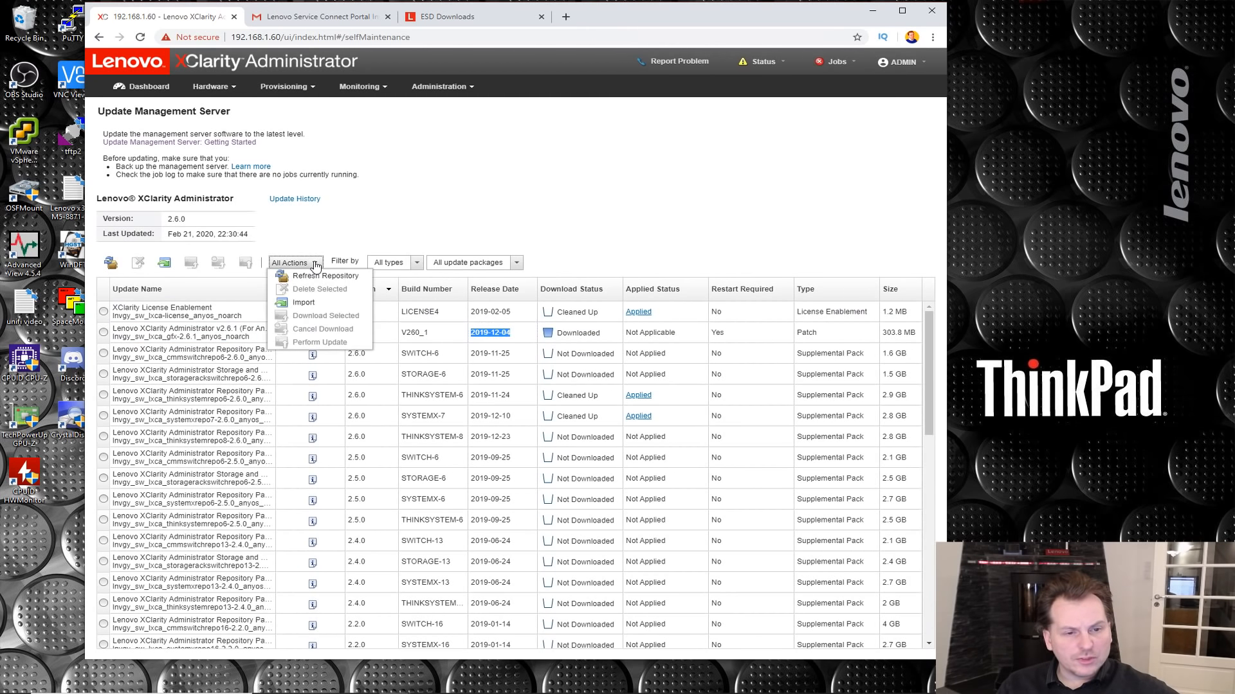
{"action": "left_click", "coordinate": [307, 276]}
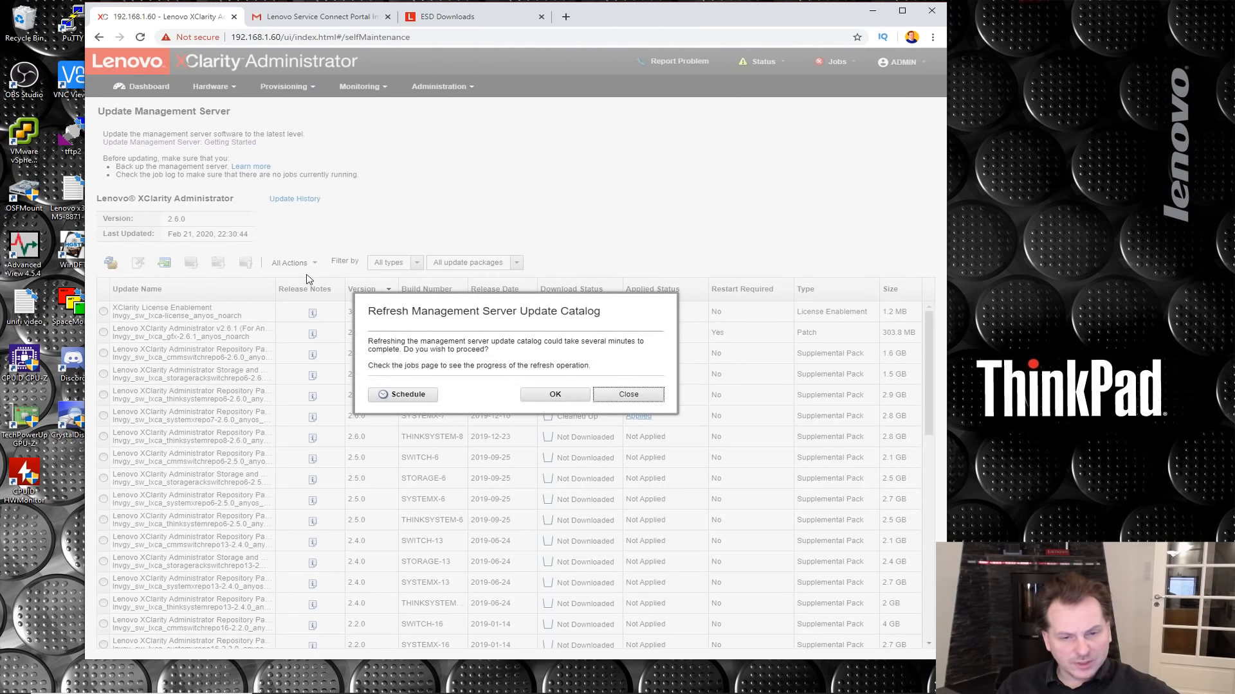
{"action": "left_click", "coordinate": [555, 394]}
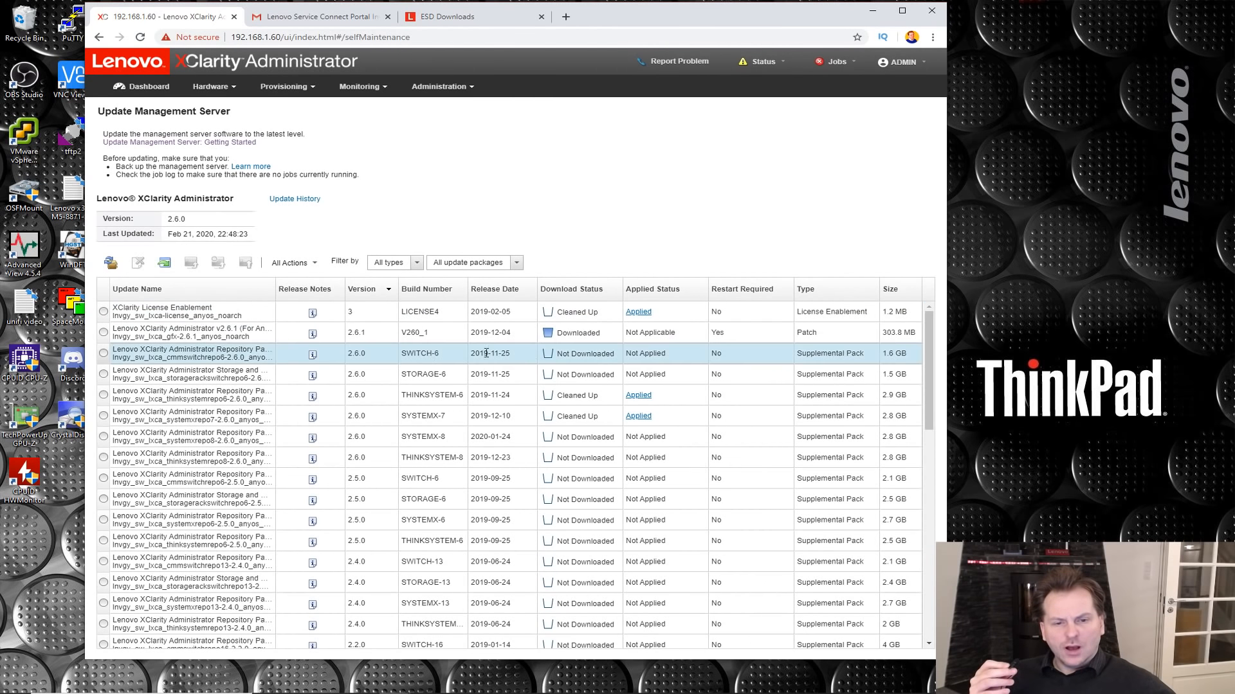
{"action": "left_click_drag", "start_coordinate": [404, 332], "coordinate": [422, 332]}
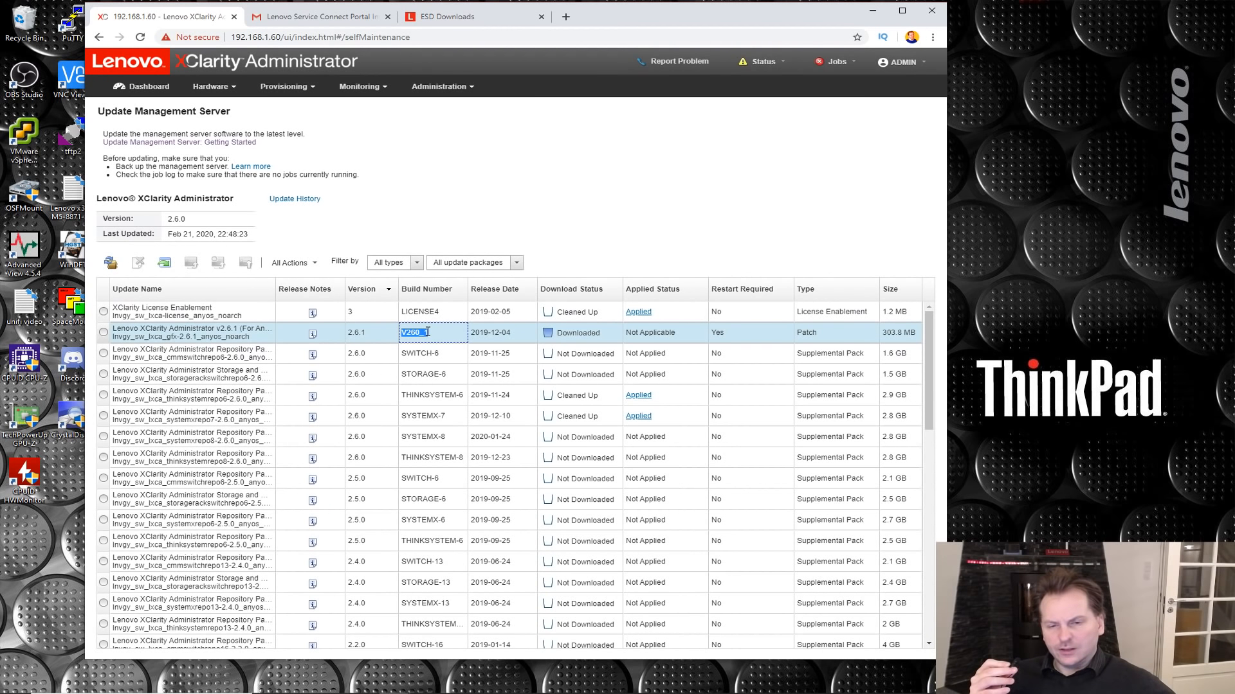